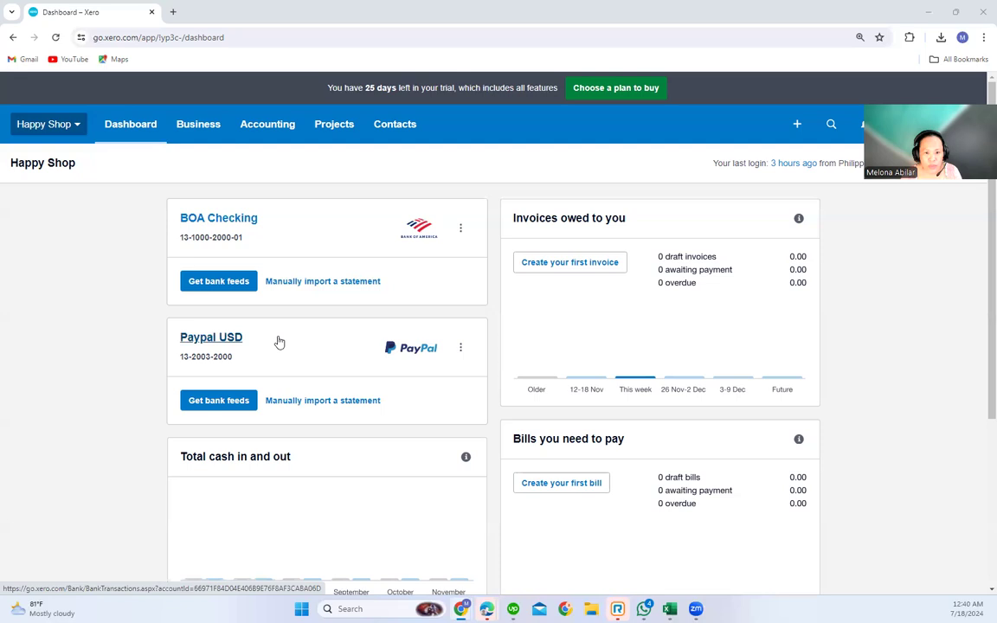
- Open the organisation's chart of accounts
{"action": "left_click", "coordinate": [275, 128]}
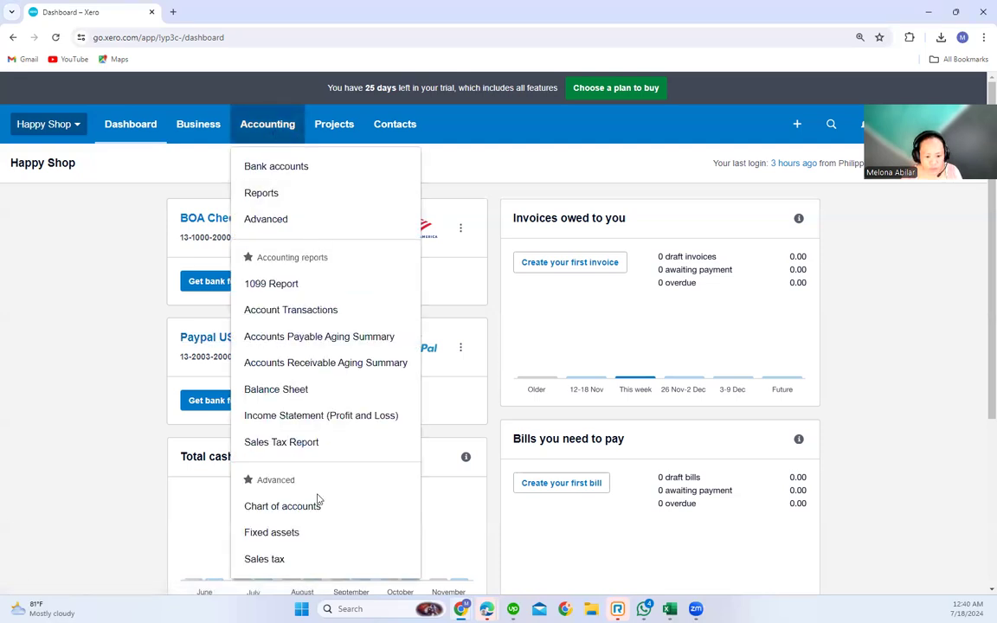
{"action": "left_click", "coordinate": [314, 510]}
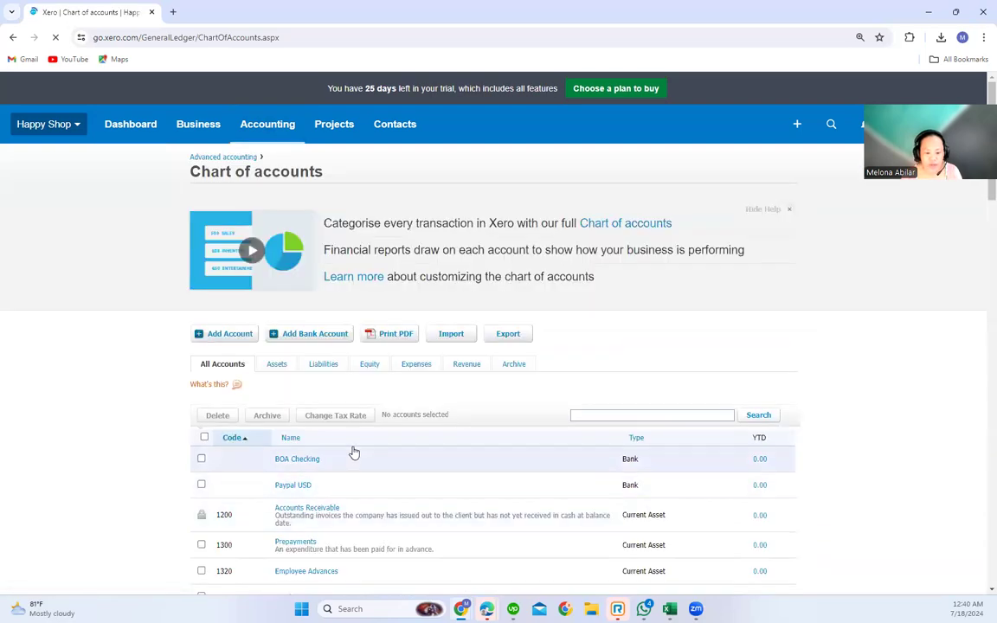
- Look through the existing asset, liability, equity and Shopify sales accounts in the chart of accounts
{"action": "scroll", "coordinate": [354, 452], "scroll_direction": "down", "scroll_amount": 3}
{"action": "scroll", "coordinate": [354, 453], "scroll_direction": "down", "scroll_amount": 3}
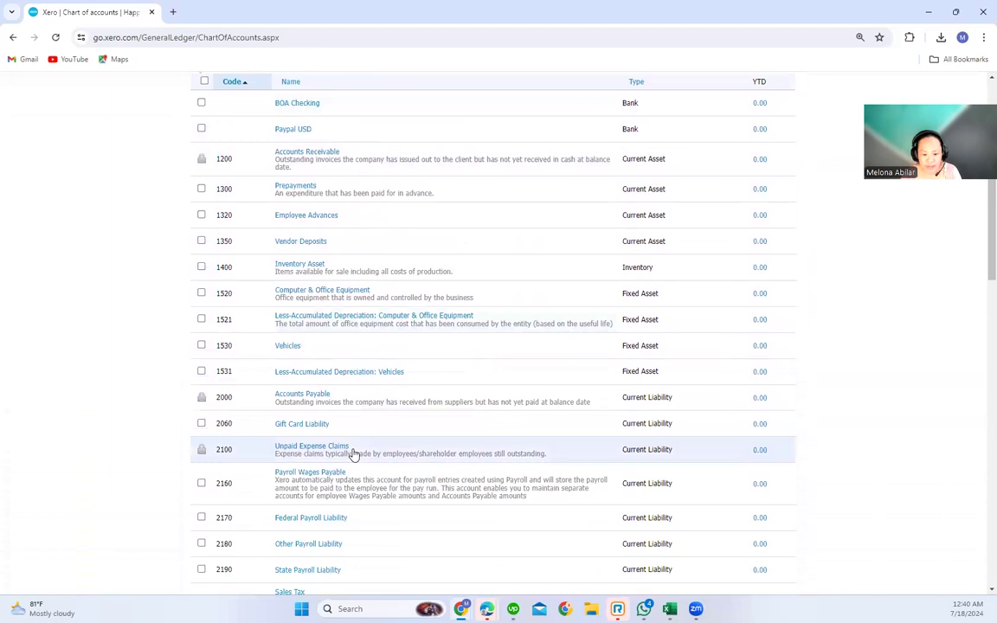
{"action": "scroll", "coordinate": [354, 452], "scroll_direction": "down", "scroll_amount": 3}
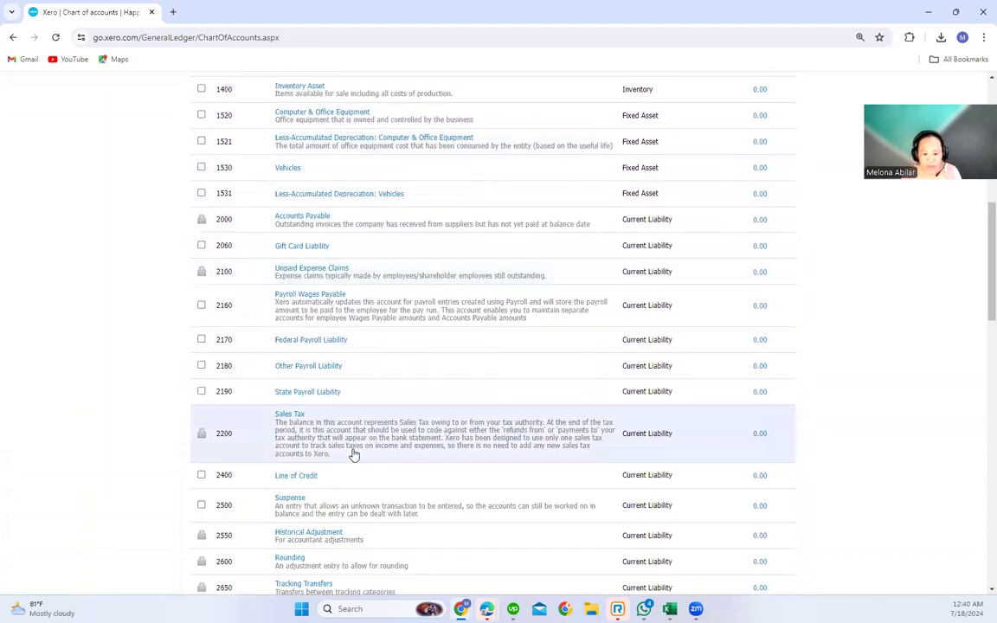
{"action": "scroll", "coordinate": [354, 453], "scroll_direction": "down", "scroll_amount": 6}
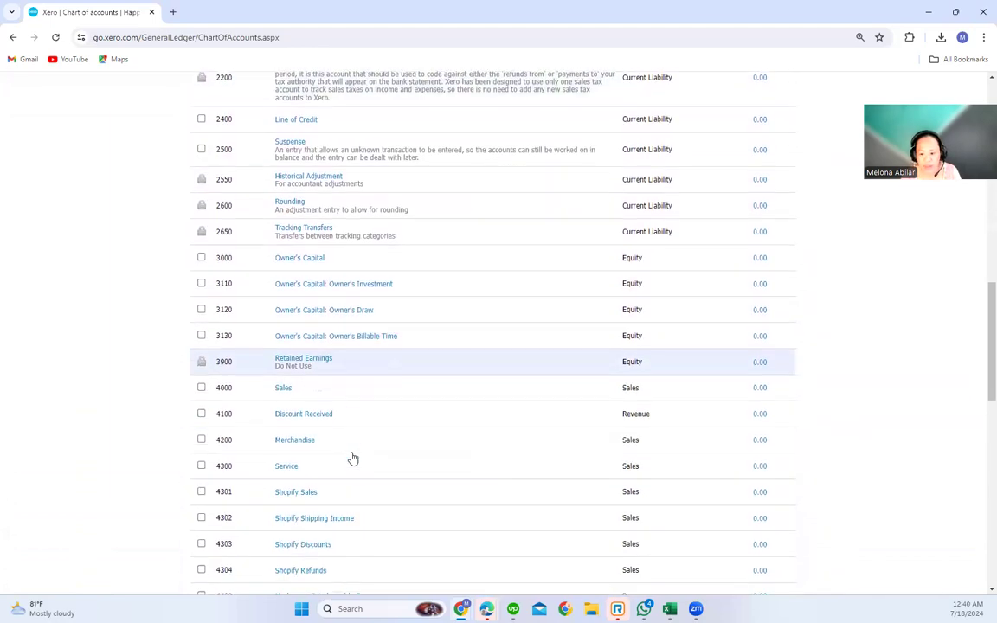
{"action": "scroll", "coordinate": [354, 458], "scroll_direction": "down", "scroll_amount": 3}
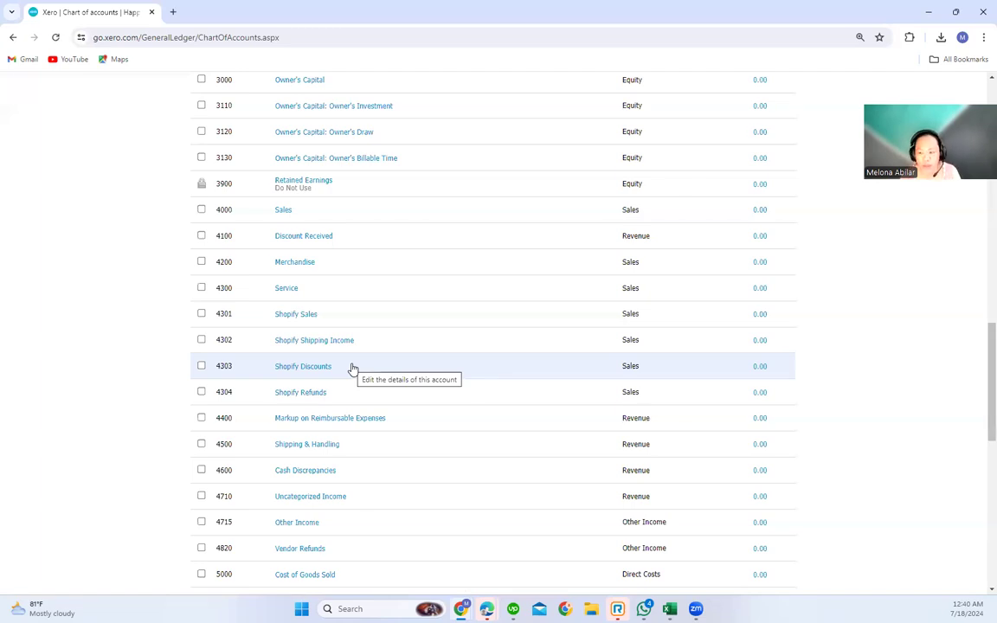
{"action": "scroll", "coordinate": [352, 370], "scroll_direction": "up", "scroll_amount": 3}
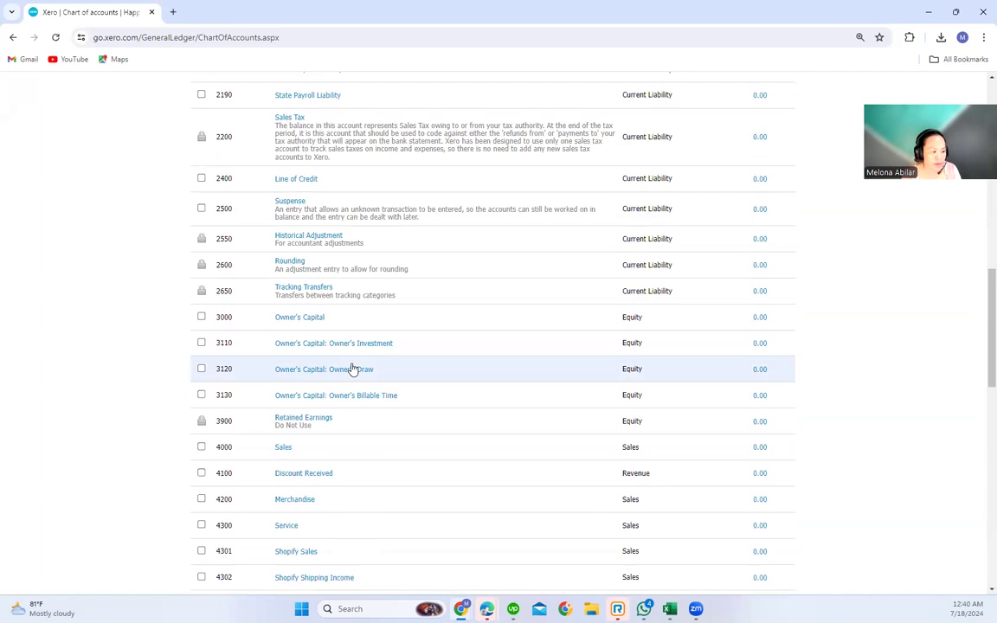
{"action": "scroll", "coordinate": [352, 358], "scroll_direction": "up", "scroll_amount": 2}
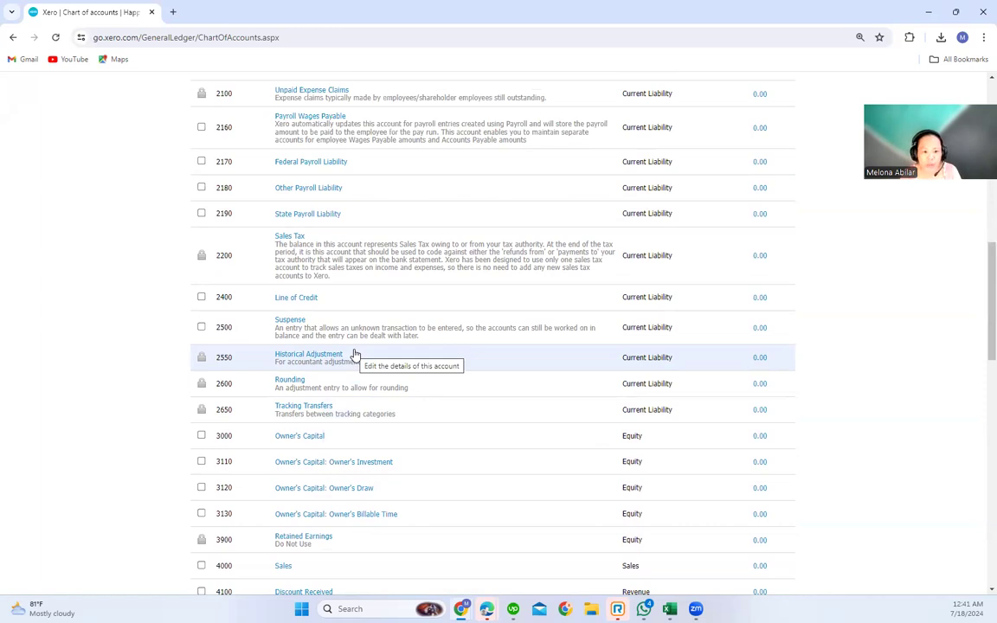
{"action": "scroll", "coordinate": [354, 354], "scroll_direction": "up", "scroll_amount": 5}
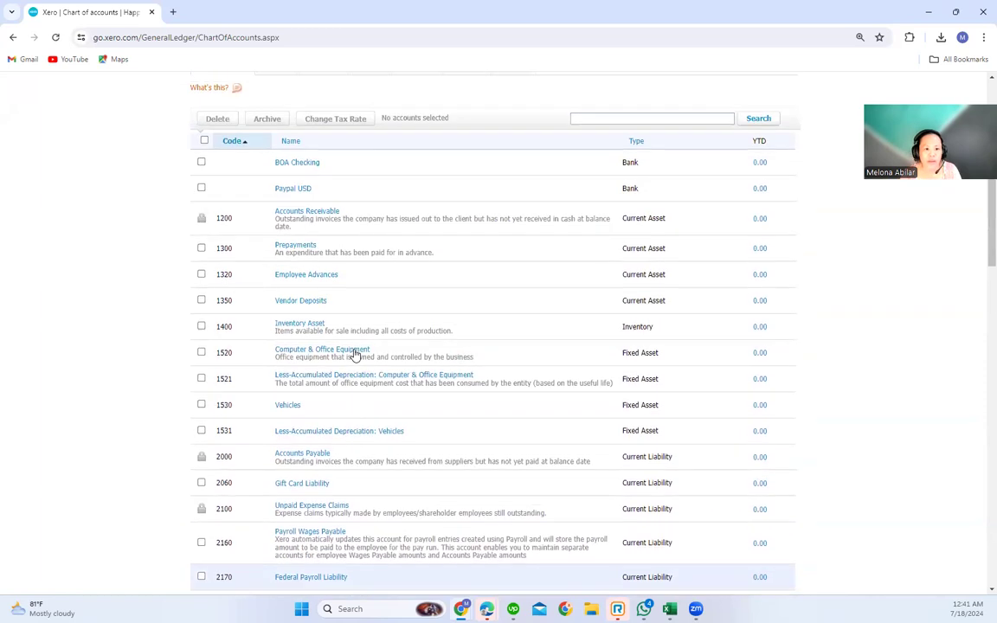
{"action": "scroll", "coordinate": [354, 354], "scroll_direction": "up", "scroll_amount": 3}
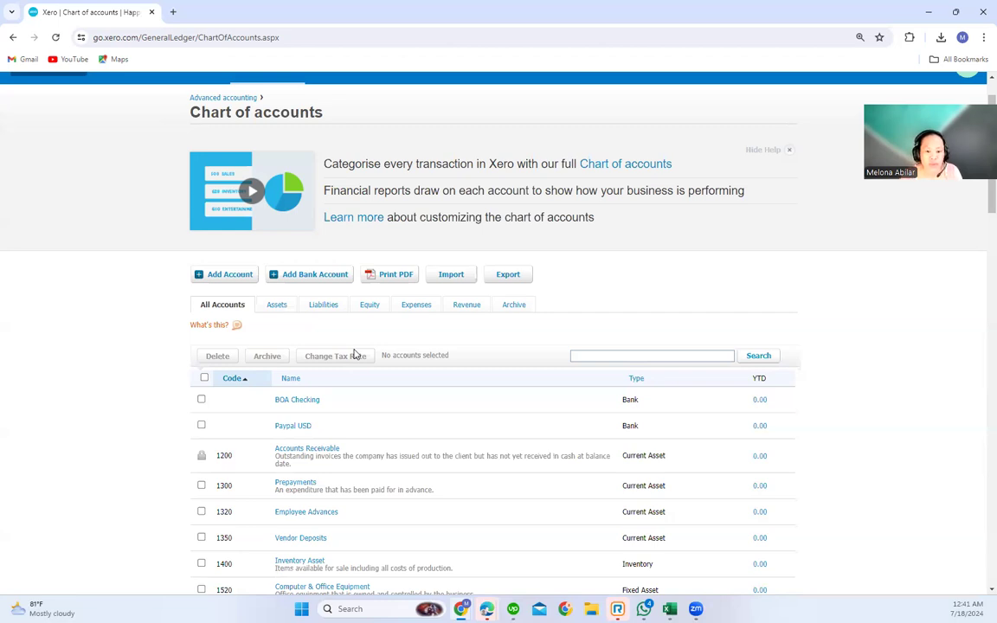
- Start a new account of type Current Asset and give it the code 1351
{"action": "left_click", "coordinate": [238, 276]}
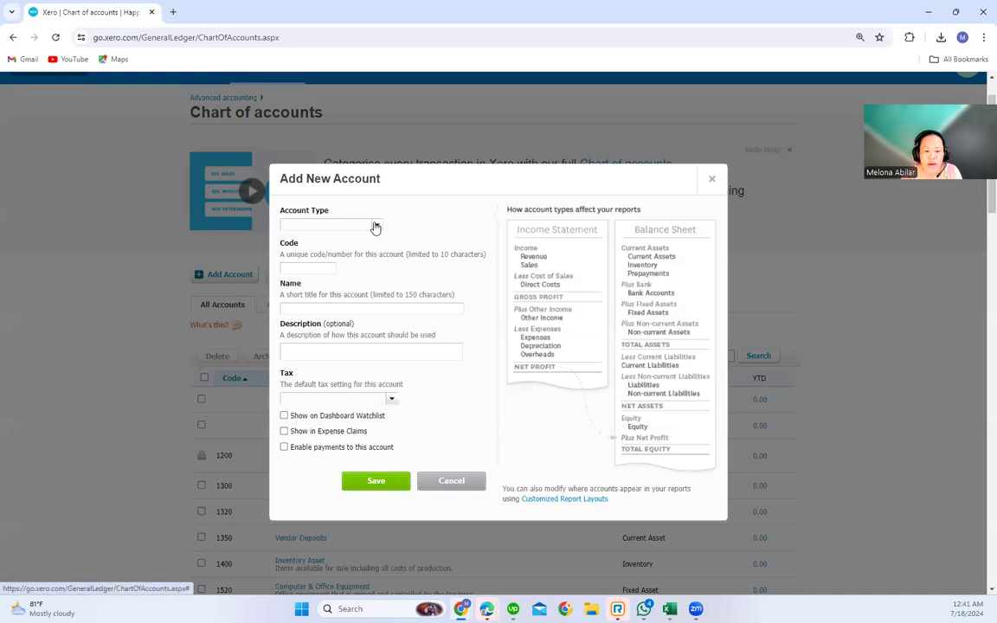
{"action": "left_click", "coordinate": [375, 227]}
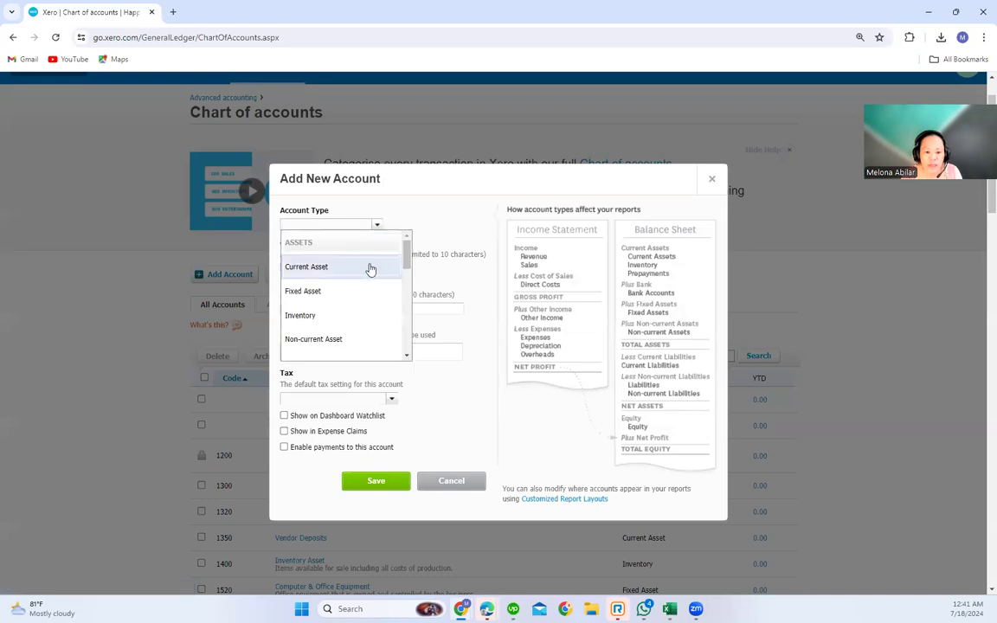
{"action": "left_click", "coordinate": [370, 270]}
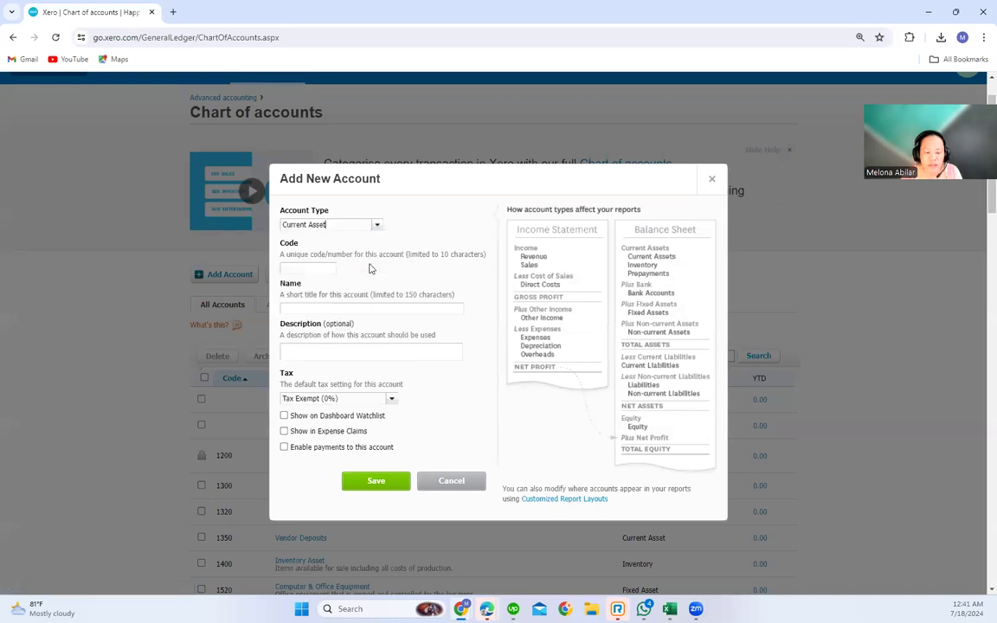
{"action": "scroll", "coordinate": [382, 319], "scroll_direction": "down", "scroll_amount": 2}
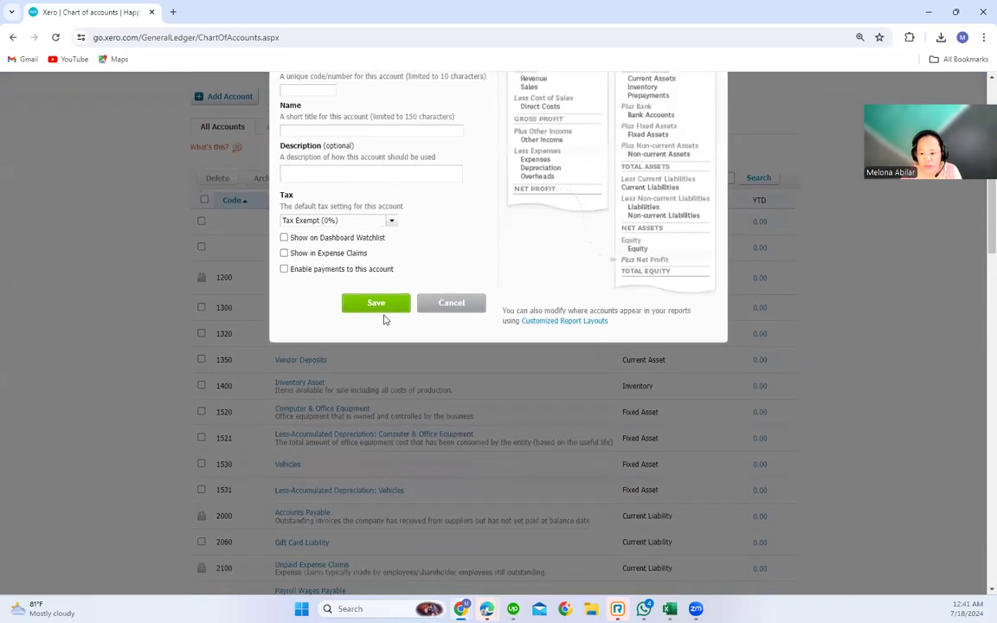
{"action": "scroll", "coordinate": [385, 319], "scroll_direction": "up", "scroll_amount": 2}
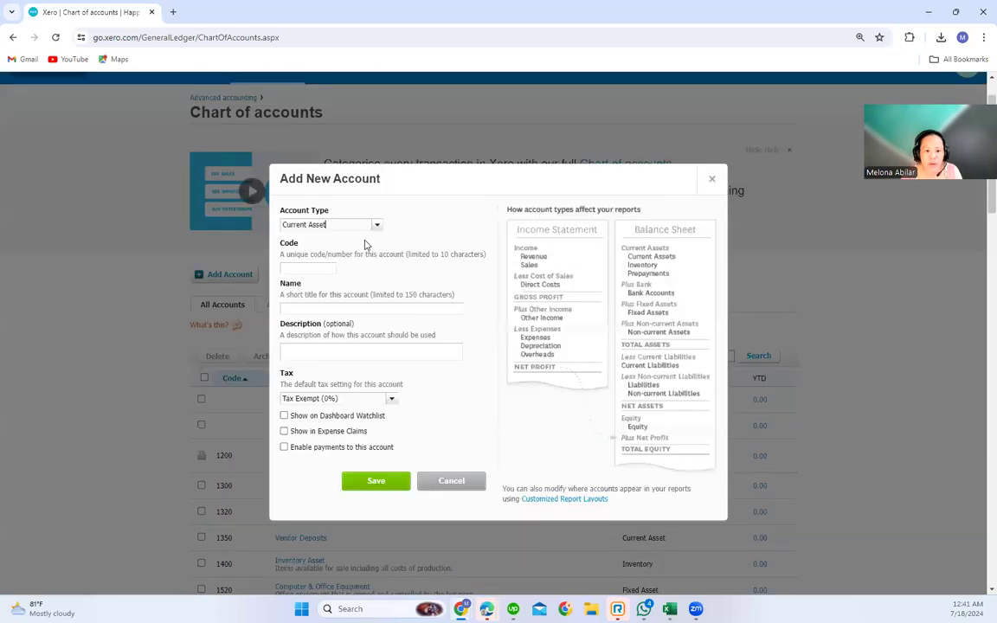
{"action": "left_click", "coordinate": [315, 270]}
{"action": "type", "text": "13"}
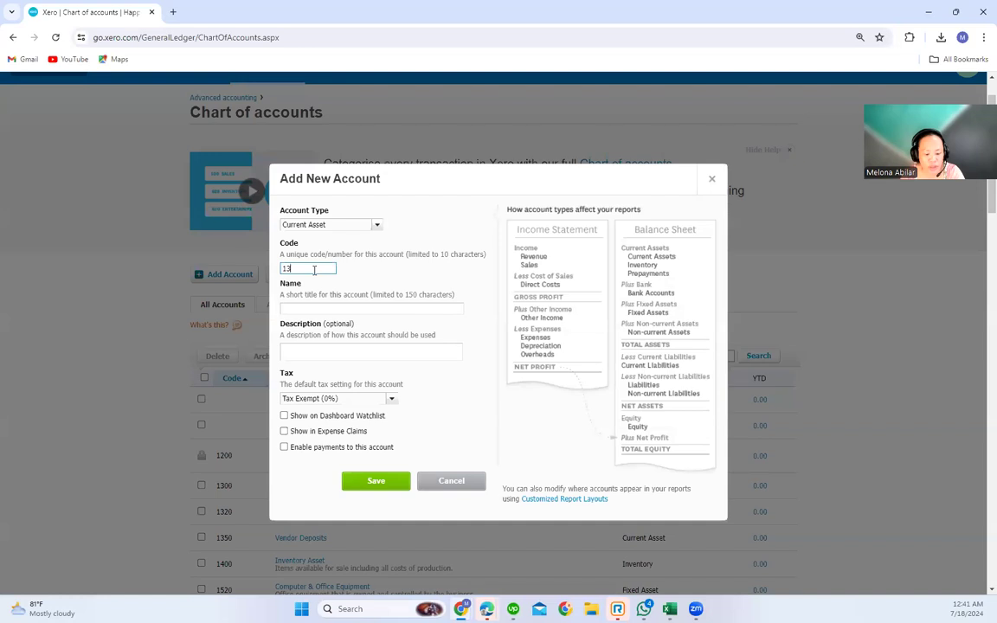
{"action": "type", "text": "51"}
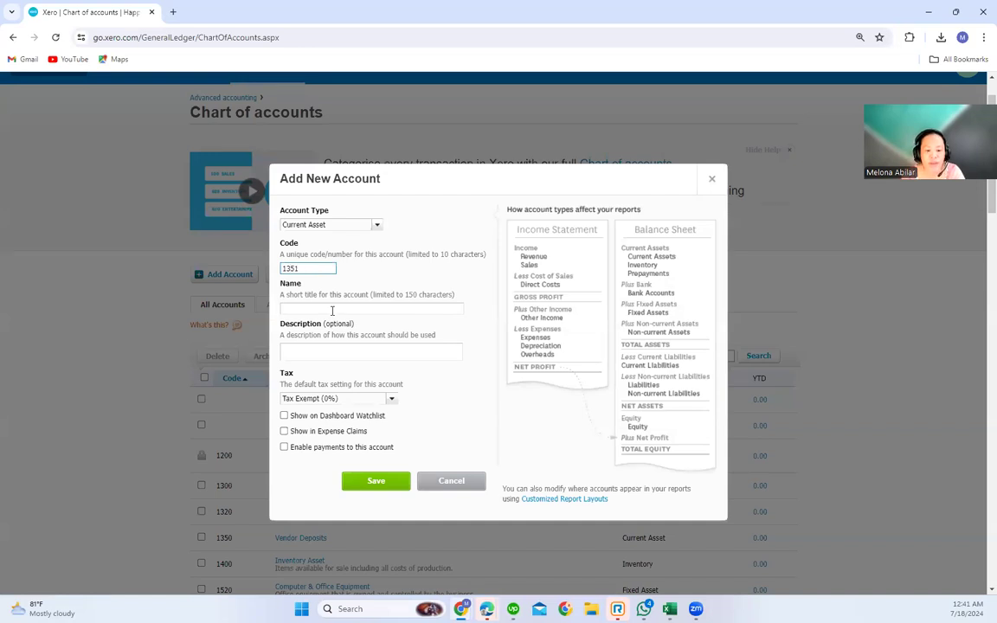
- Name the 1351 account "Shopify Payments Clearing" and save it
{"action": "left_click", "coordinate": [332, 309]}
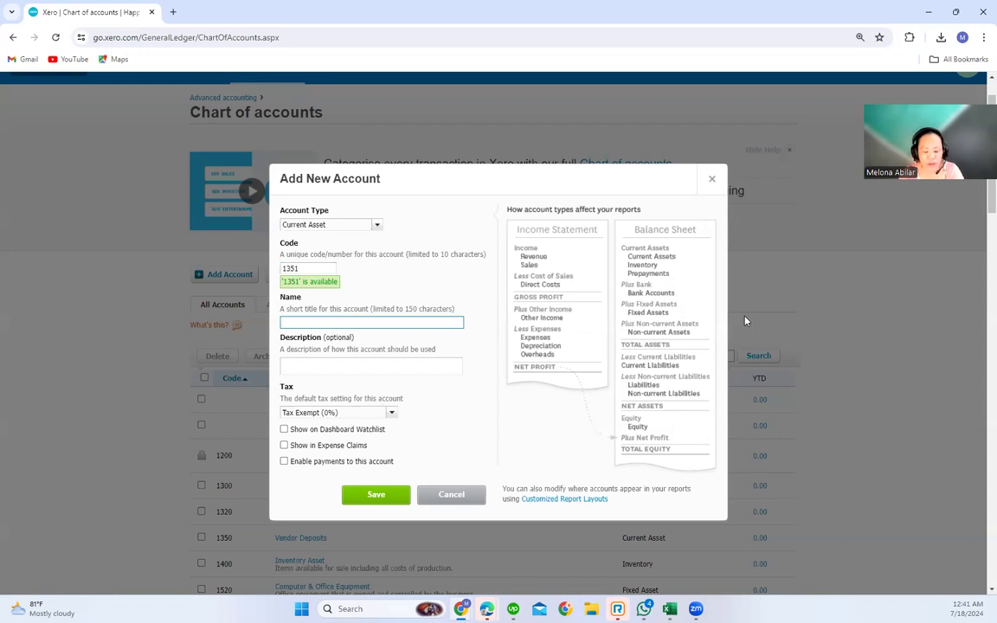
{"action": "type", "text": "Prep"}
{"action": "key", "text": "BackSpace"}
{"action": "key", "text": "BackSpace"}
{"action": "key", "text": "BackSpace"}
{"action": "key", "text": "BackSpace"}
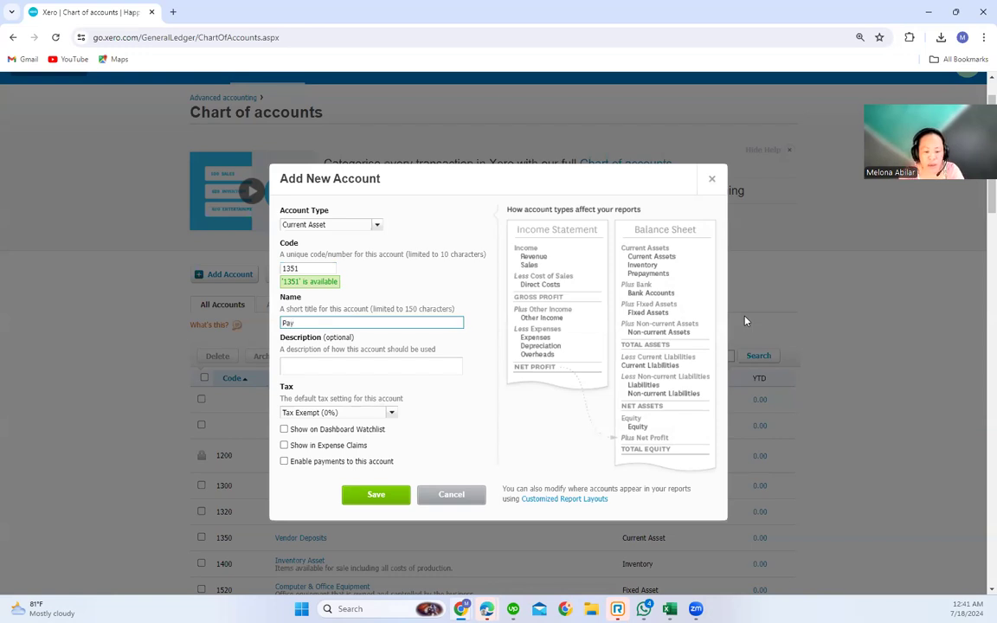
{"action": "type", "text": "Shop"}
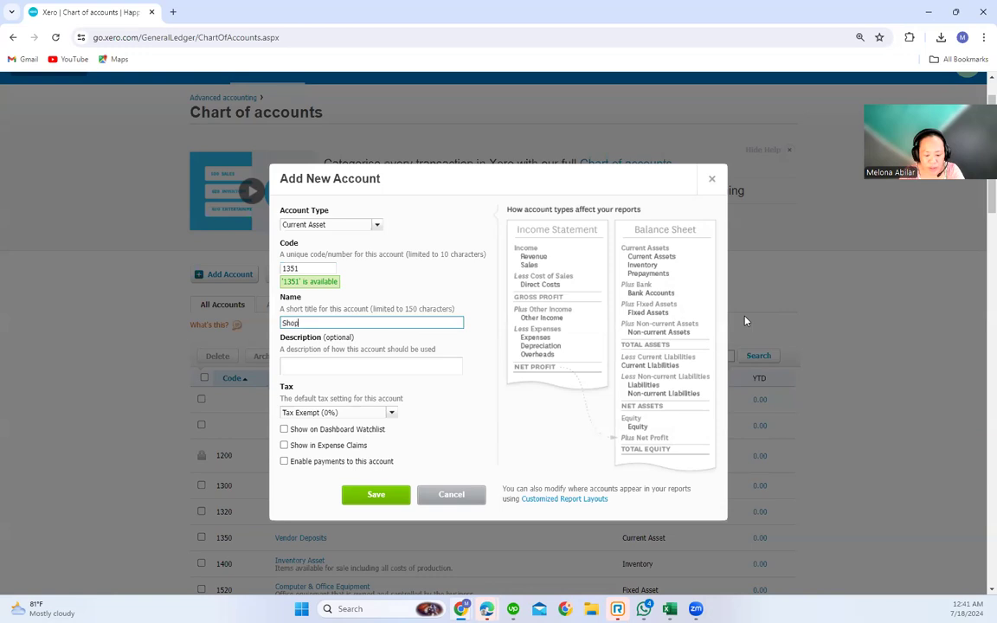
{"action": "type", "text": "ify Payments"}
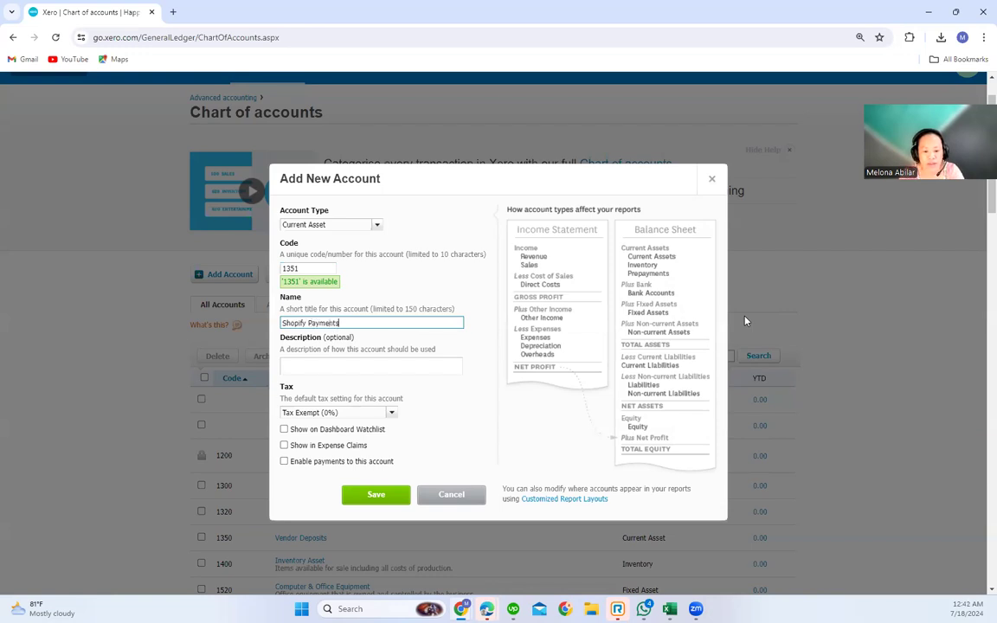
{"action": "type", "text": " Clearing"}
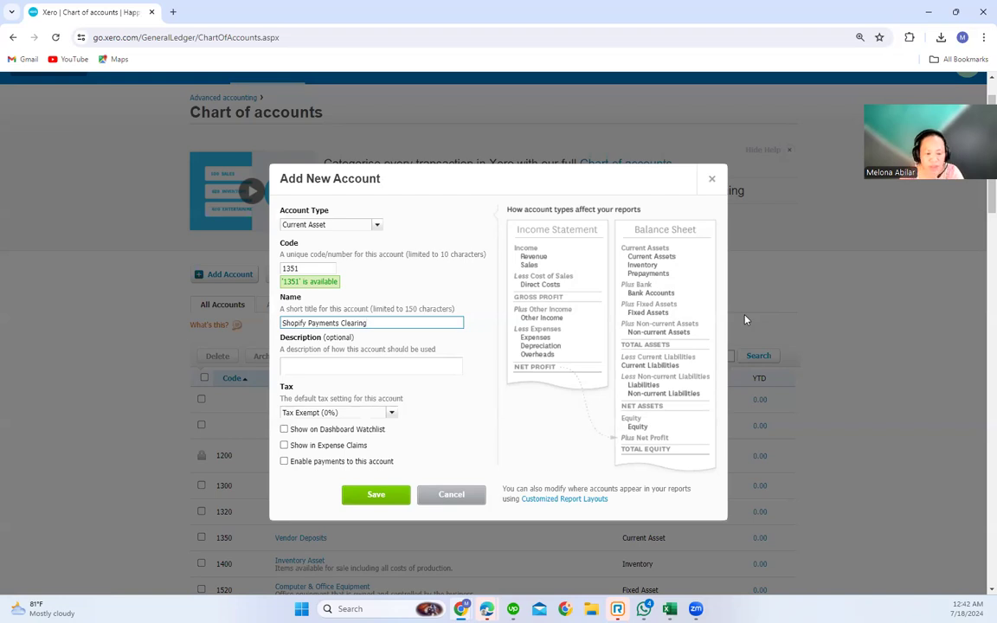
{"action": "left_click", "coordinate": [372, 497]}
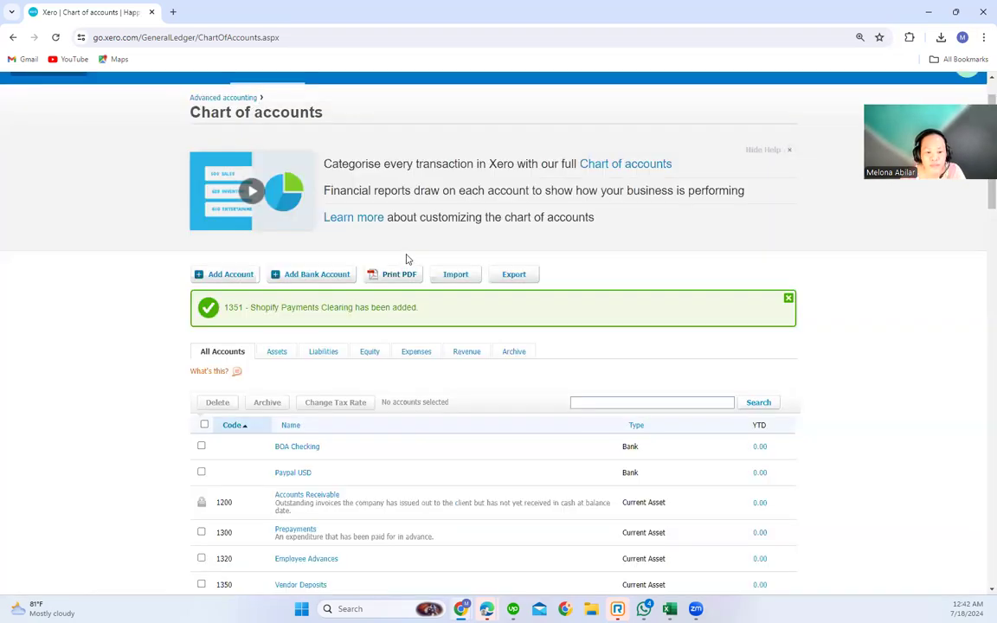
- Start another new account of type Current Asset with the code 1352
{"action": "left_click", "coordinate": [223, 275]}
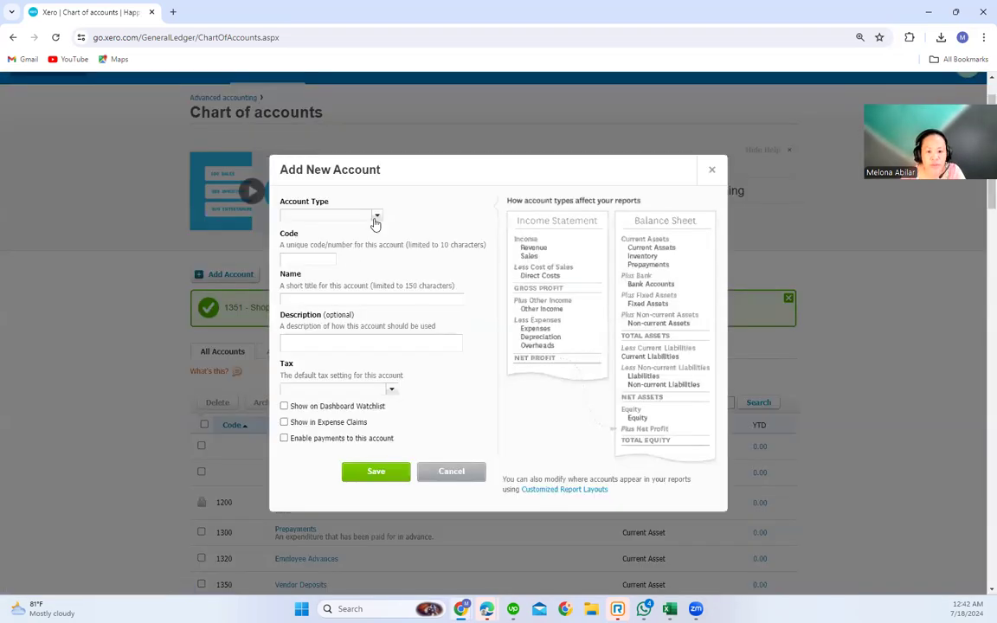
{"action": "left_click", "coordinate": [377, 217]}
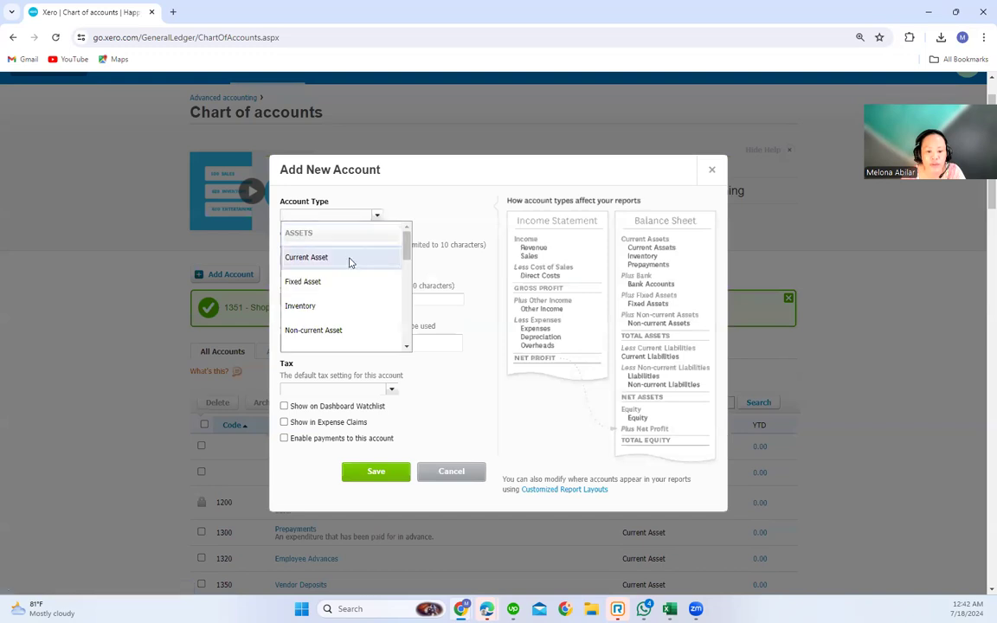
{"action": "left_click", "coordinate": [349, 260]}
{"action": "left_click", "coordinate": [326, 257]}
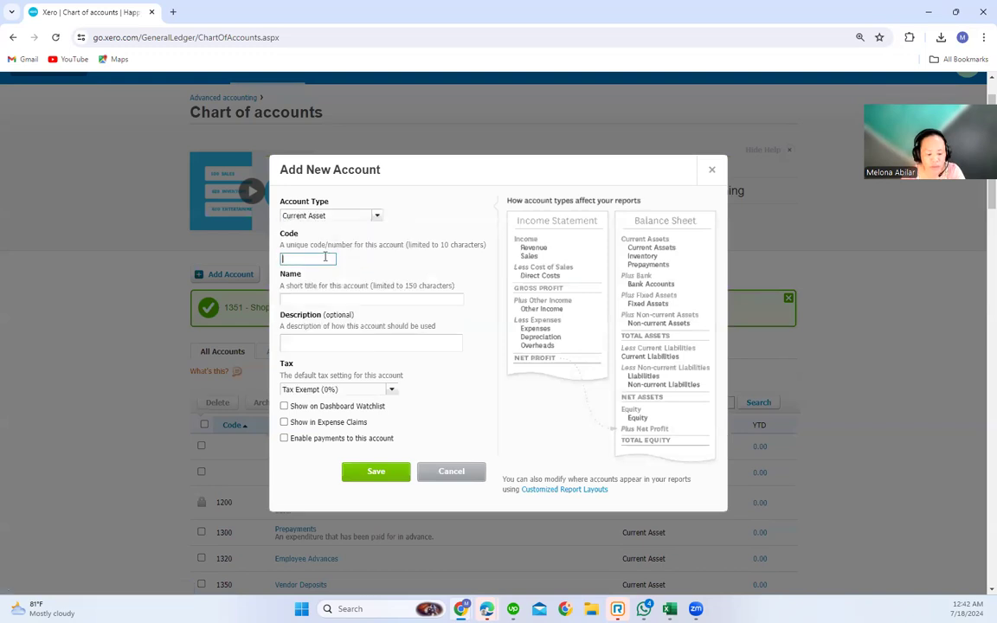
{"action": "type", "text": "135"}
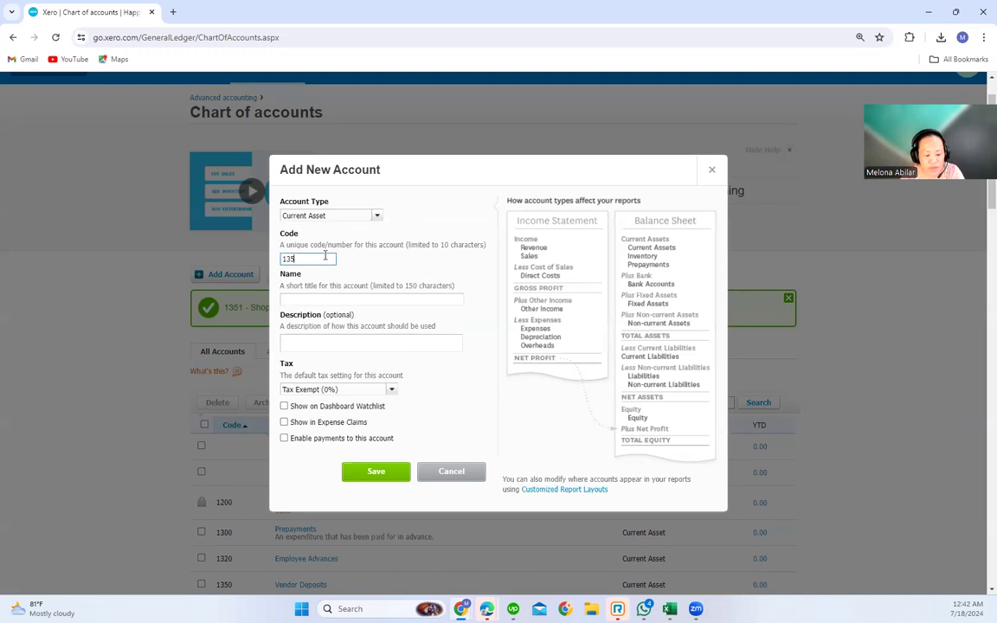
{"action": "type", "text": "2"}
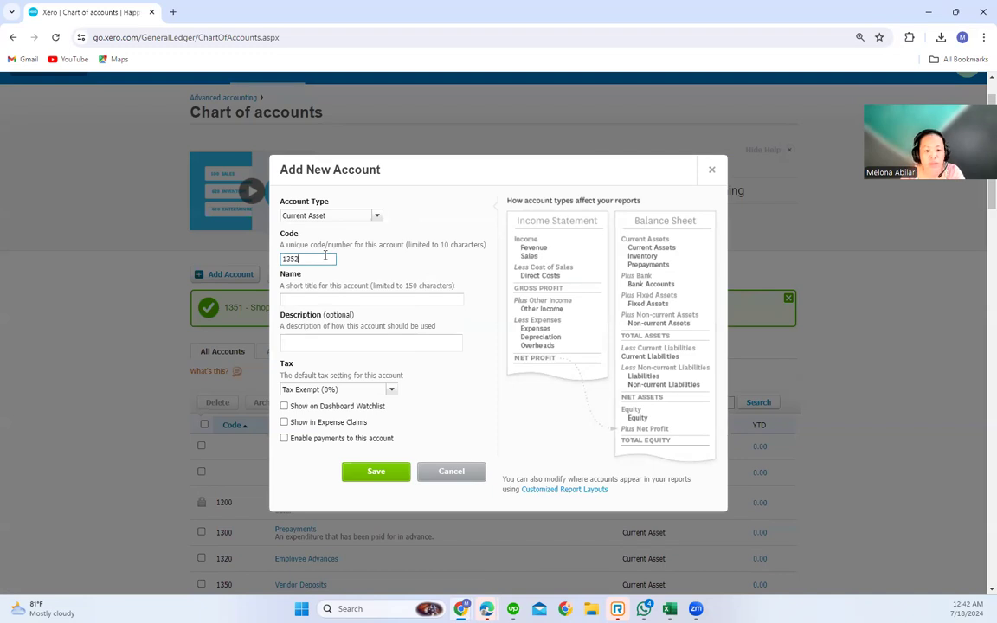
- Name the 1352 account "Paypal Payments Clearing Account" and save it
{"action": "left_click", "coordinate": [327, 301]}
{"action": "type", "text": "Paypa"}
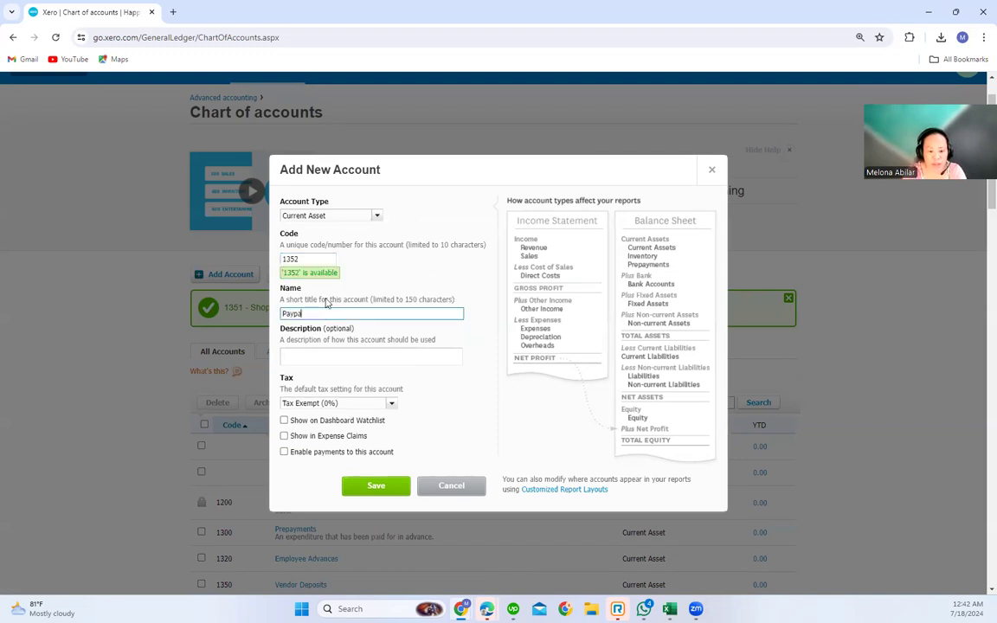
{"action": "type", "text": "l Pa"}
{"action": "type", "text": "ymen"}
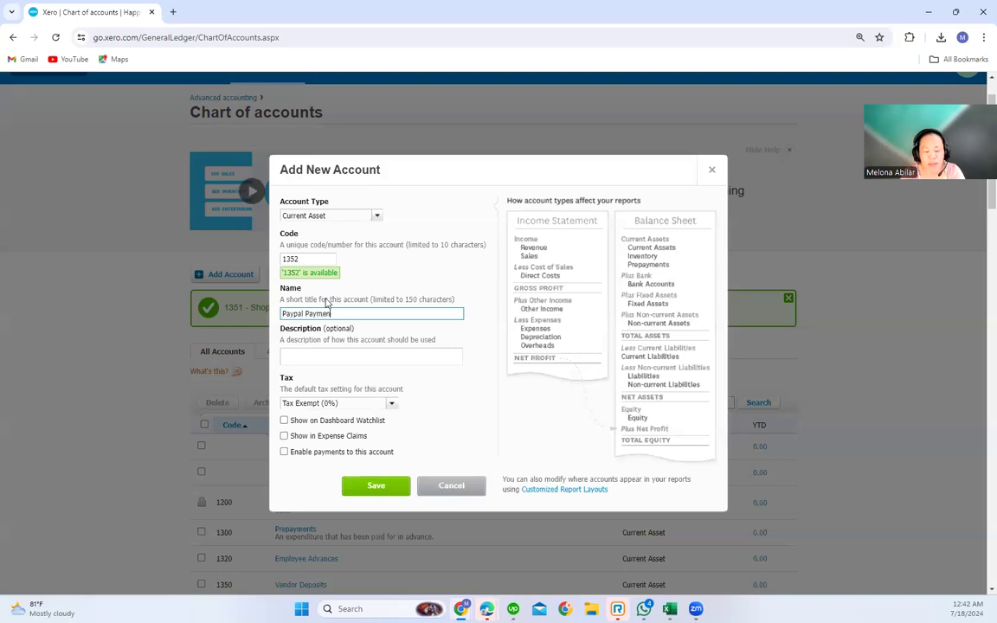
{"action": "type", "text": "ts Clearing Account"}
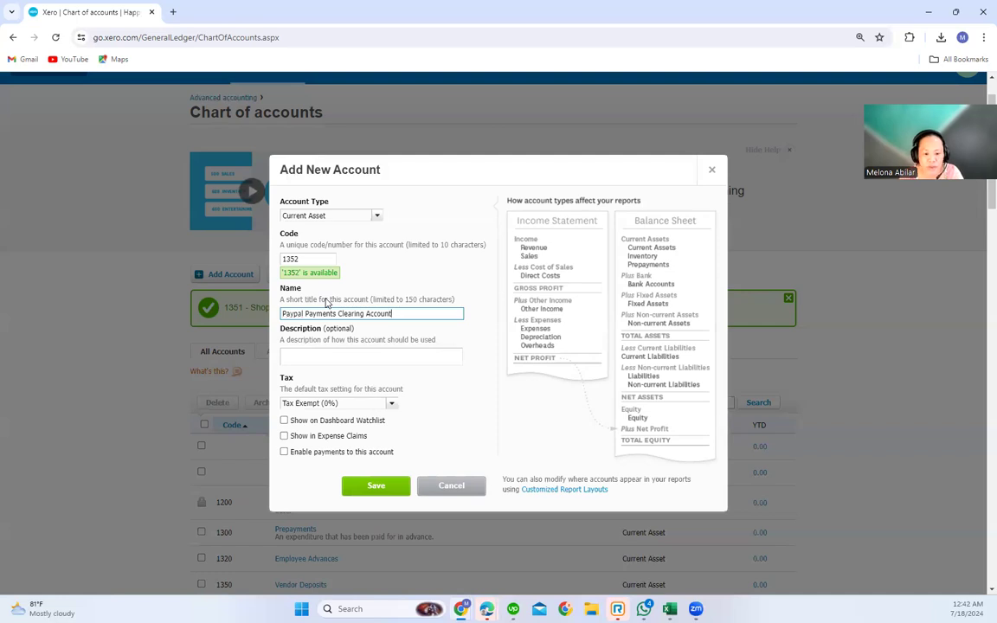
{"action": "left_click", "coordinate": [347, 490]}
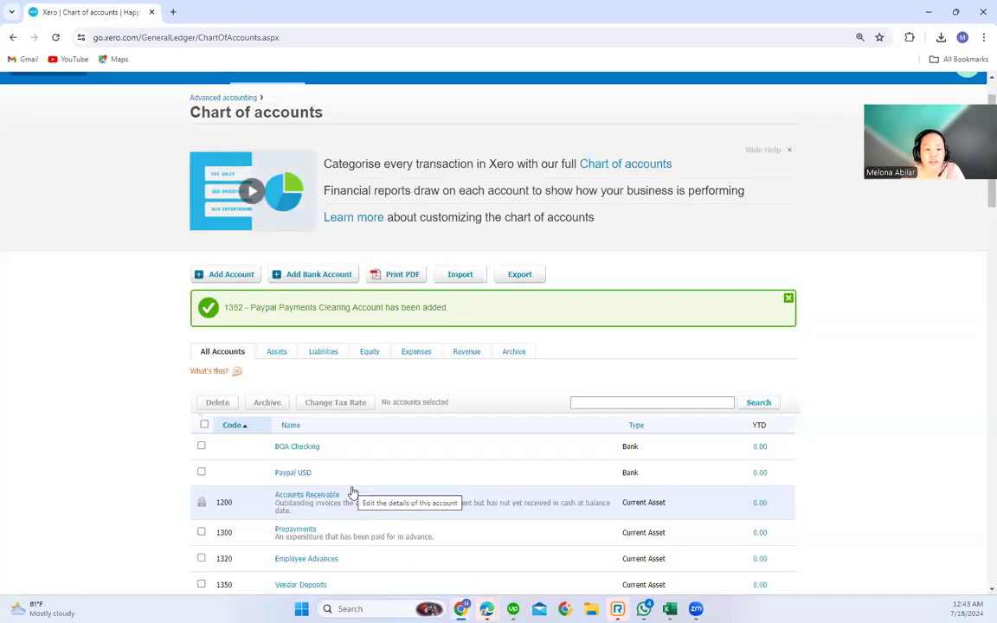
- Start a new account of type Current Asset and give it the code 1353
{"action": "left_click", "coordinate": [239, 280]}
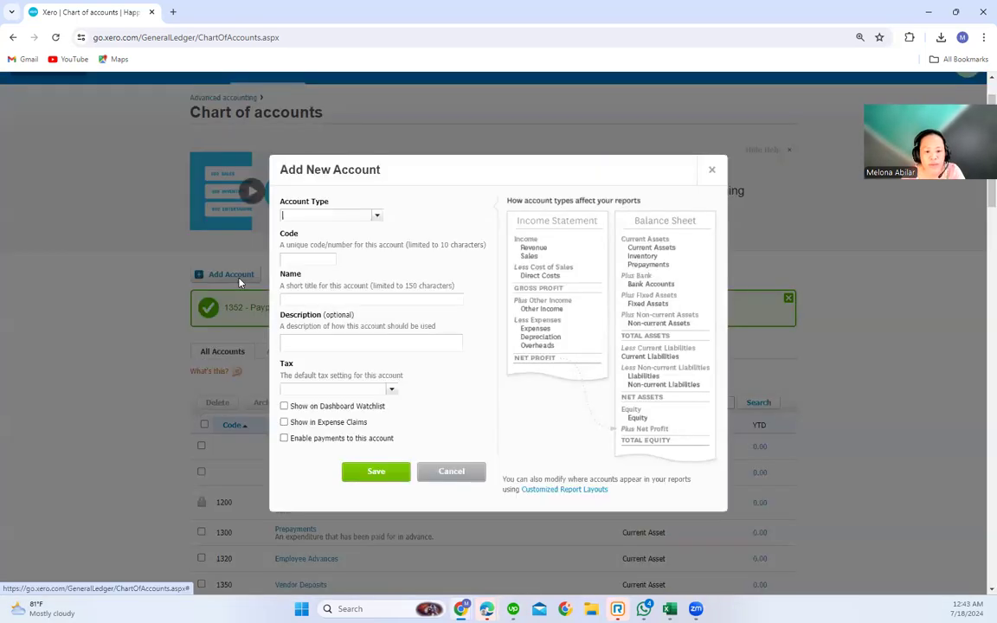
{"action": "left_click", "coordinate": [376, 215]}
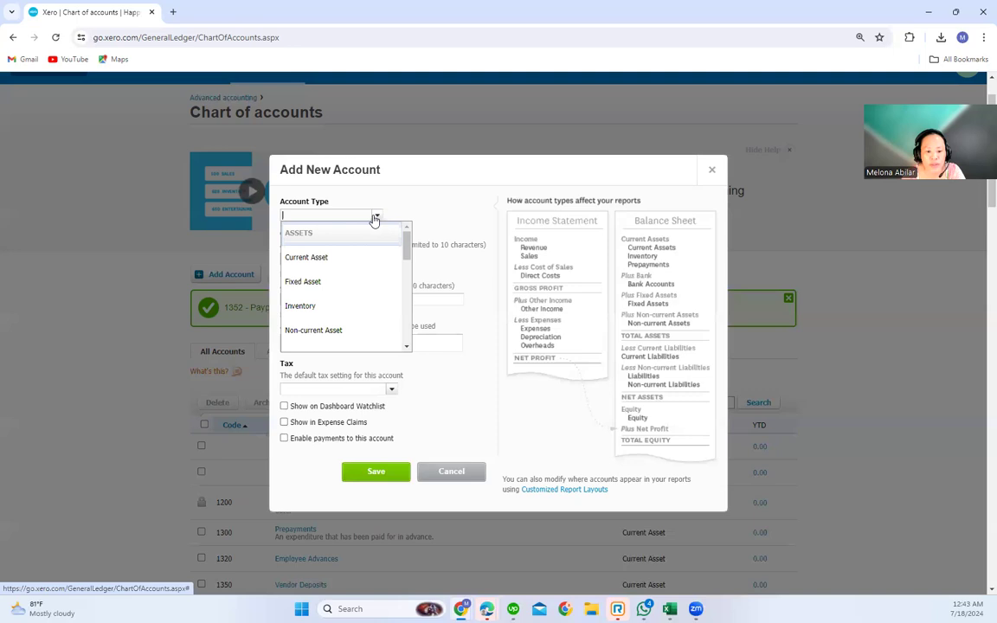
{"action": "left_click", "coordinate": [345, 258]}
{"action": "left_click", "coordinate": [323, 259]}
{"action": "type", "text": "1353"}
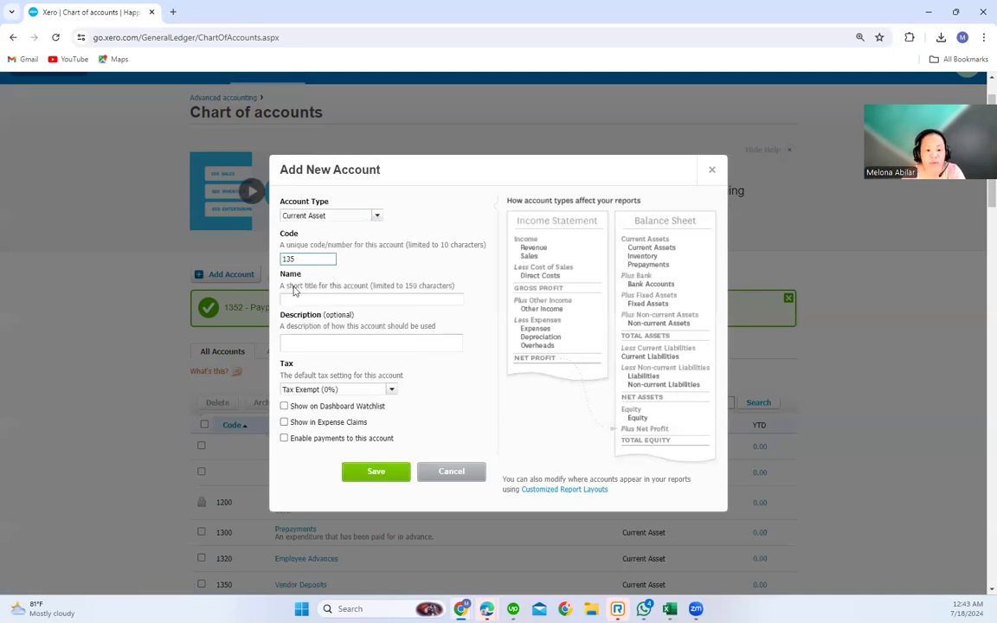
- Name the 1353 account "Afterpay Clearing Account" and save it
{"action": "left_click", "coordinate": [293, 300]}
{"action": "type", "text": "Afterpay CLearing"}
{"action": "key", "text": "BackSpace"}
{"action": "key", "text": "BackSpace"}
{"action": "key", "text": "BackSpace"}
{"action": "key", "text": "BackSpace"}
{"action": "key", "text": "BackSpace"}
{"action": "type", "text": "learing Account"}
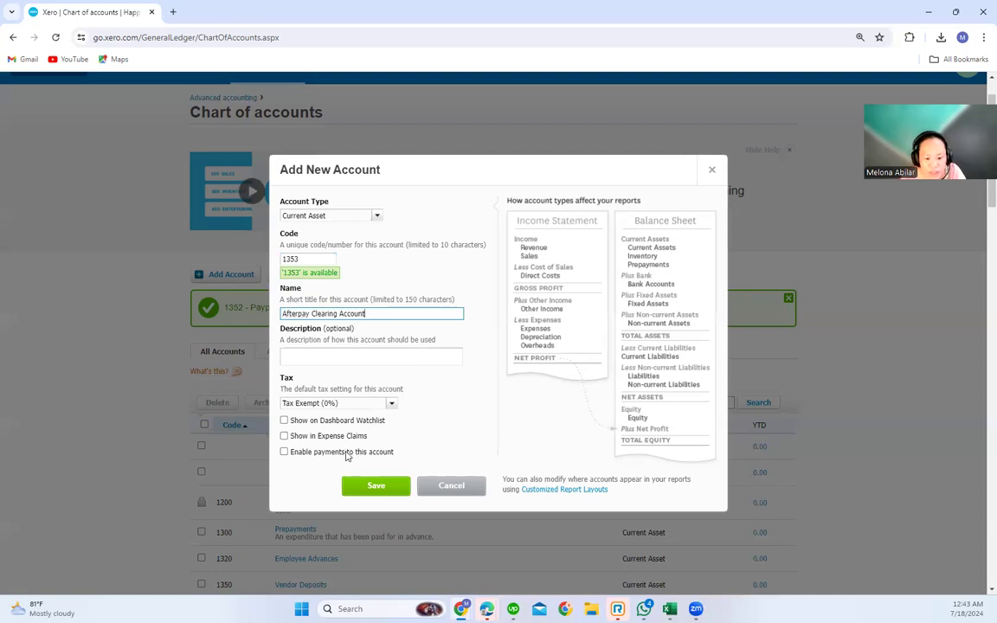
{"action": "left_click", "coordinate": [372, 486]}
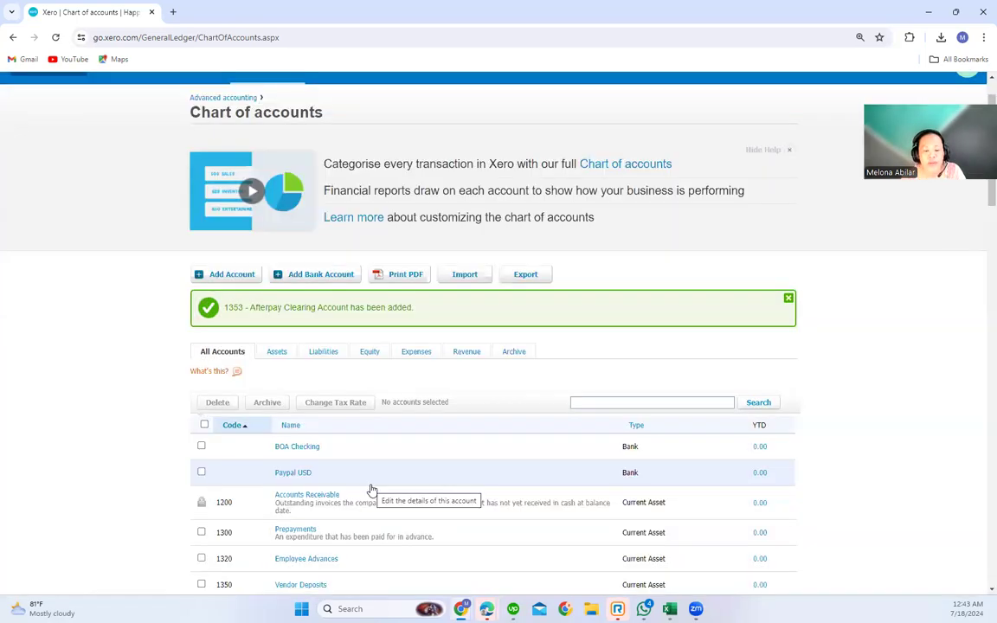
- Start a new account of type Direct Costs with the code 5301, following on from the existing direct cost codes
{"action": "scroll", "coordinate": [380, 472], "scroll_direction": "down", "scroll_amount": 3}
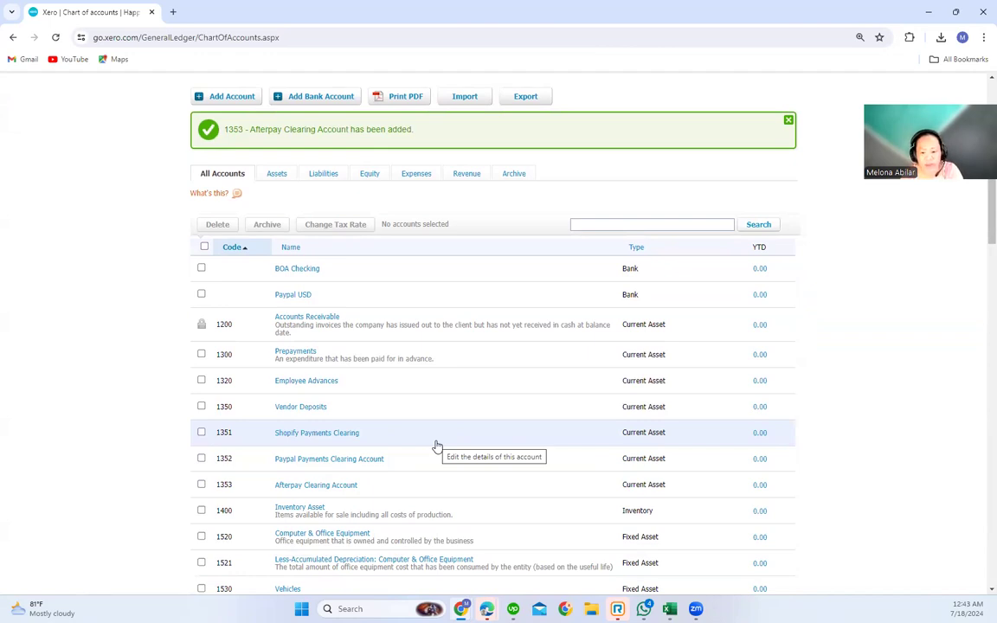
{"action": "scroll", "coordinate": [437, 446], "scroll_direction": "up", "scroll_amount": 2}
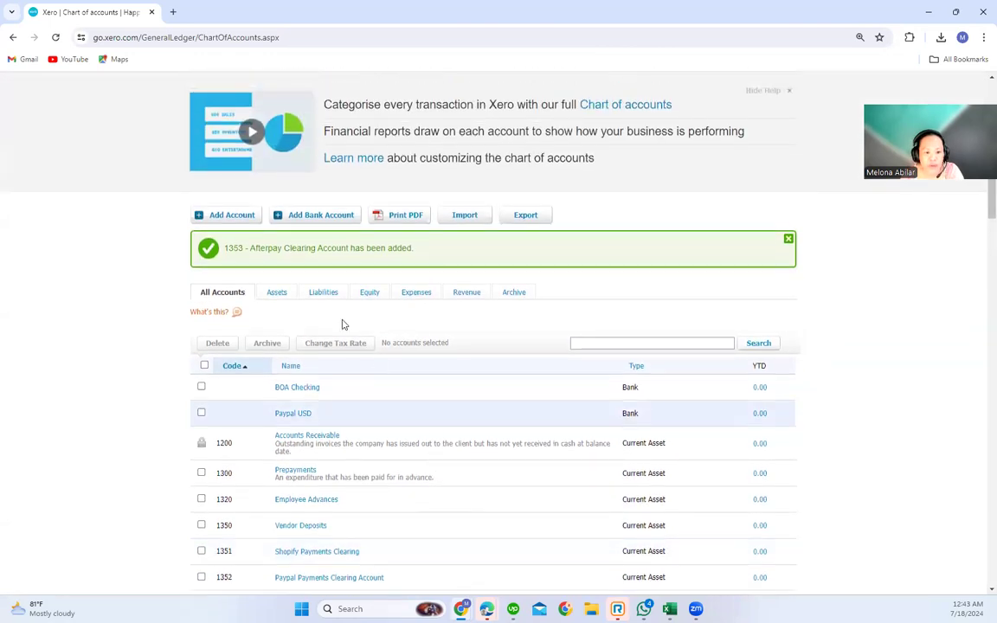
{"action": "left_click", "coordinate": [232, 216]}
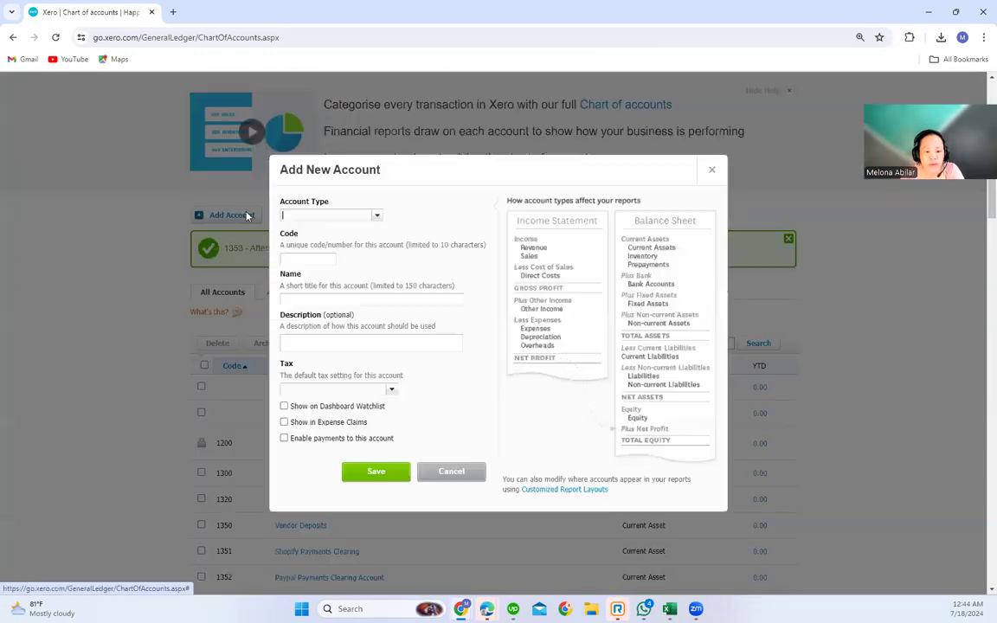
{"action": "scroll", "coordinate": [416, 407], "scroll_direction": "down", "scroll_amount": 5}
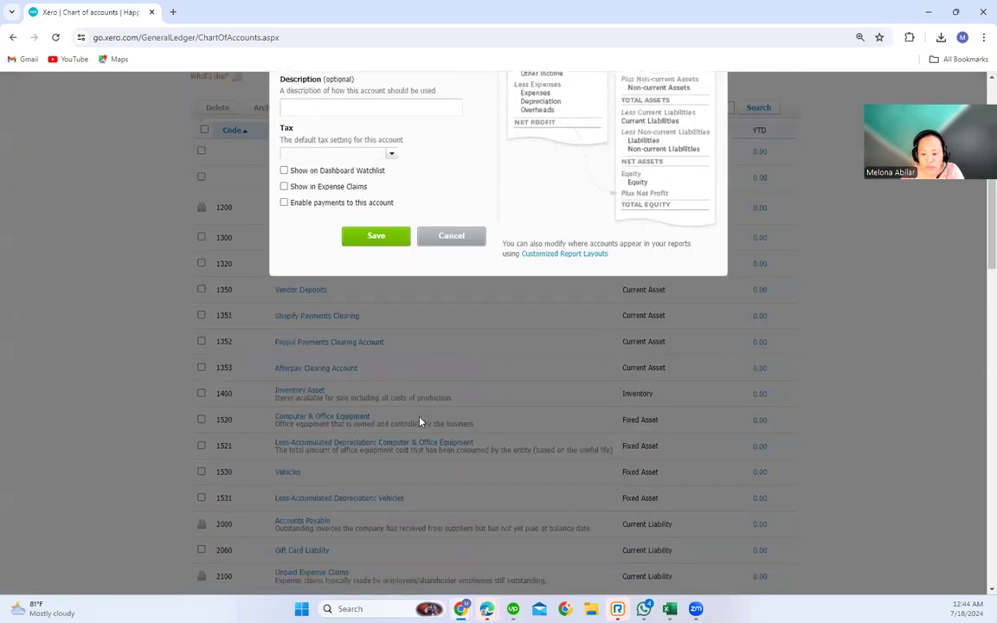
{"action": "scroll", "coordinate": [420, 425], "scroll_direction": "down", "scroll_amount": 6}
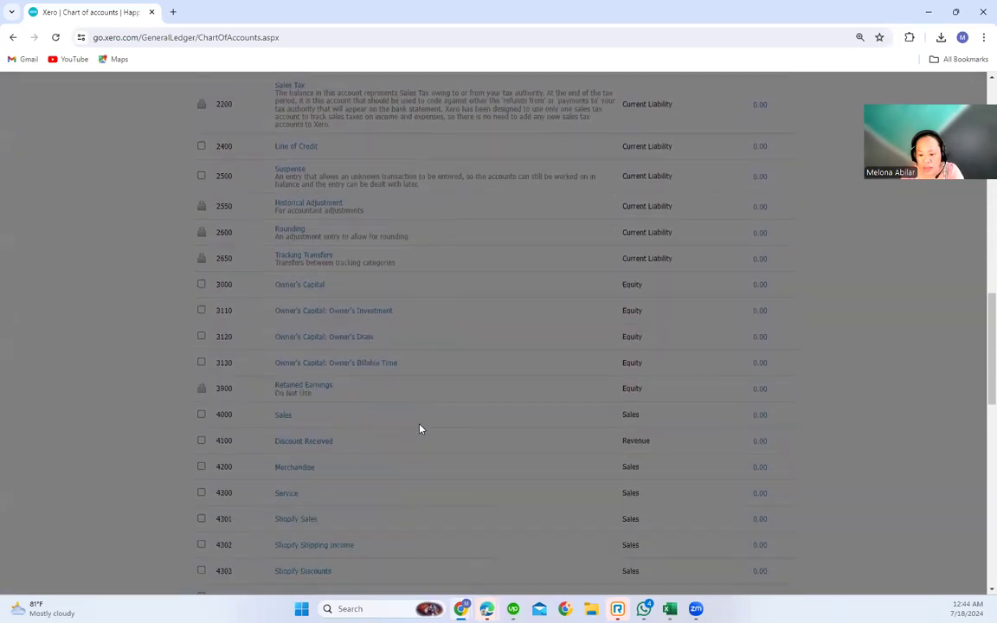
{"action": "scroll", "coordinate": [420, 429], "scroll_direction": "down", "scroll_amount": 4}
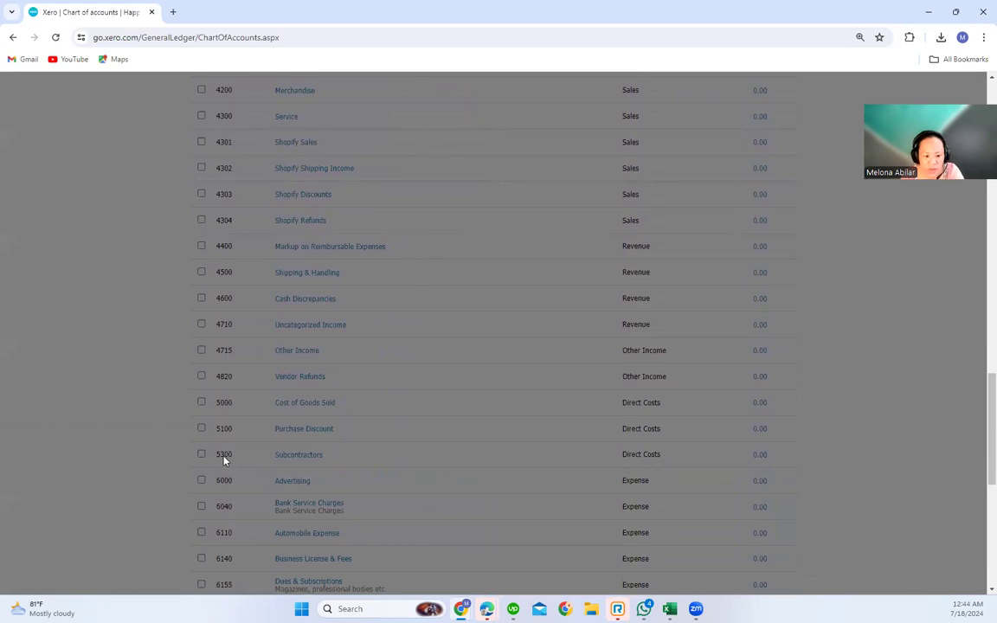
{"action": "scroll", "coordinate": [400, 414], "scroll_direction": "up", "scroll_amount": 15}
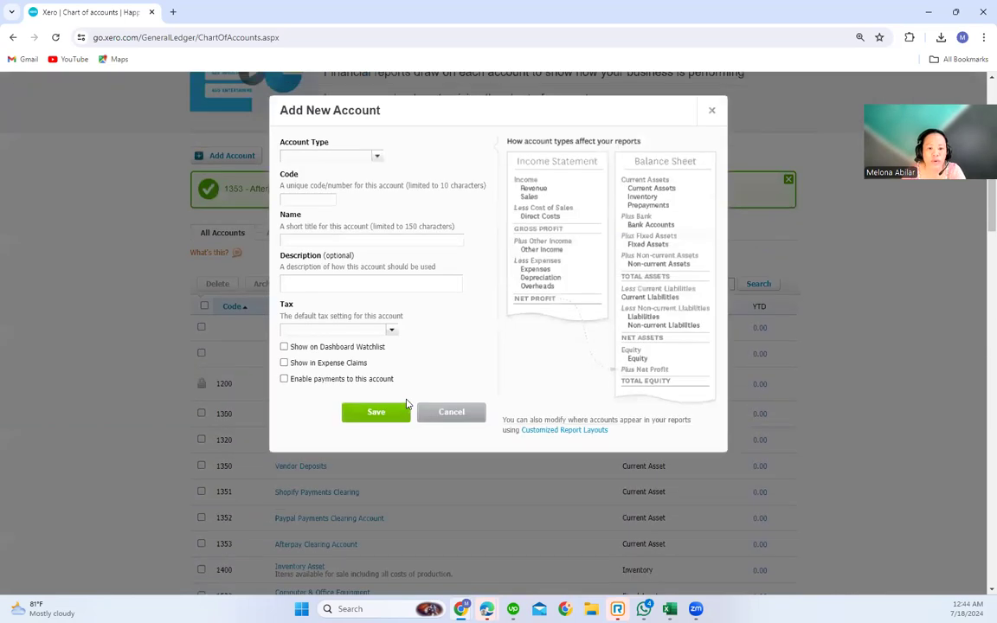
{"action": "left_click", "coordinate": [376, 216]}
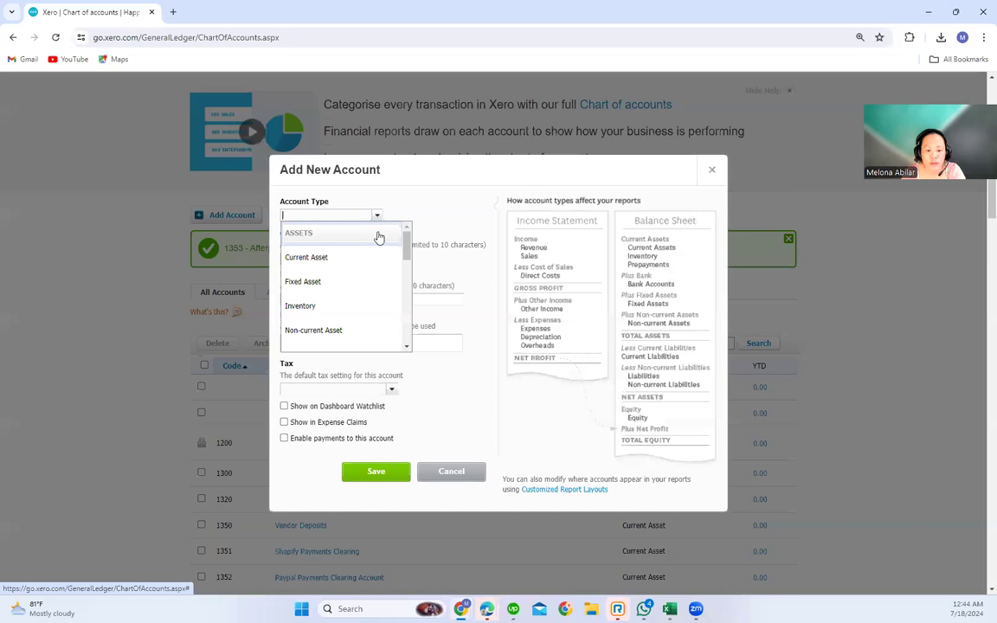
{"action": "scroll", "coordinate": [382, 298], "scroll_direction": "down", "scroll_amount": 5}
{"action": "left_click", "coordinate": [381, 299]}
{"action": "left_click", "coordinate": [316, 257]}
{"action": "type", "text": "5301"}
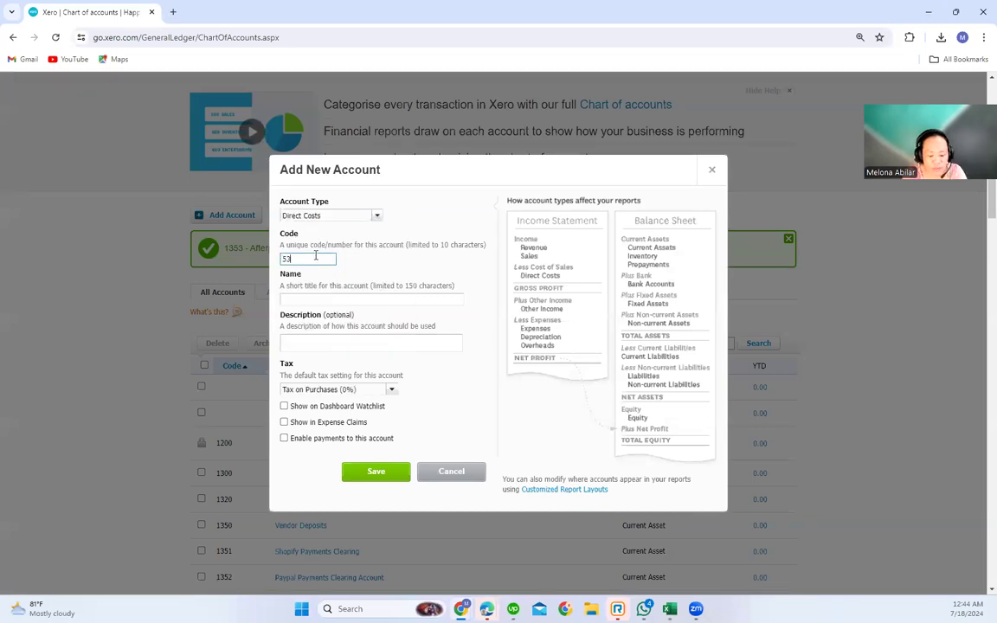
- Name the 5301 account "Shopify Fees" and save it
{"action": "left_click", "coordinate": [318, 300]}
{"action": "type", "text": "Sho"}
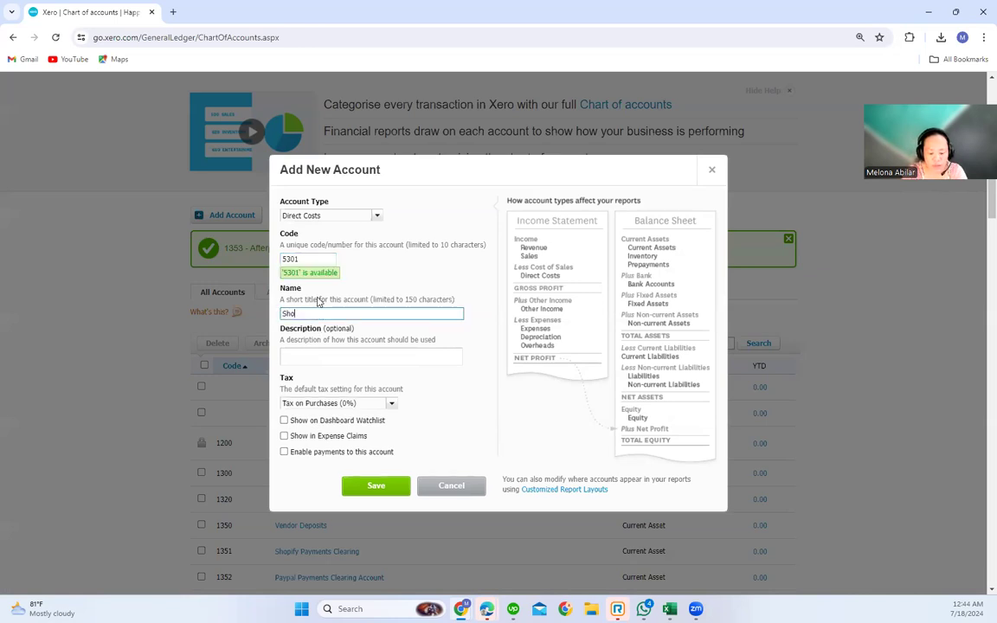
{"action": "type", "text": "pify Fees"}
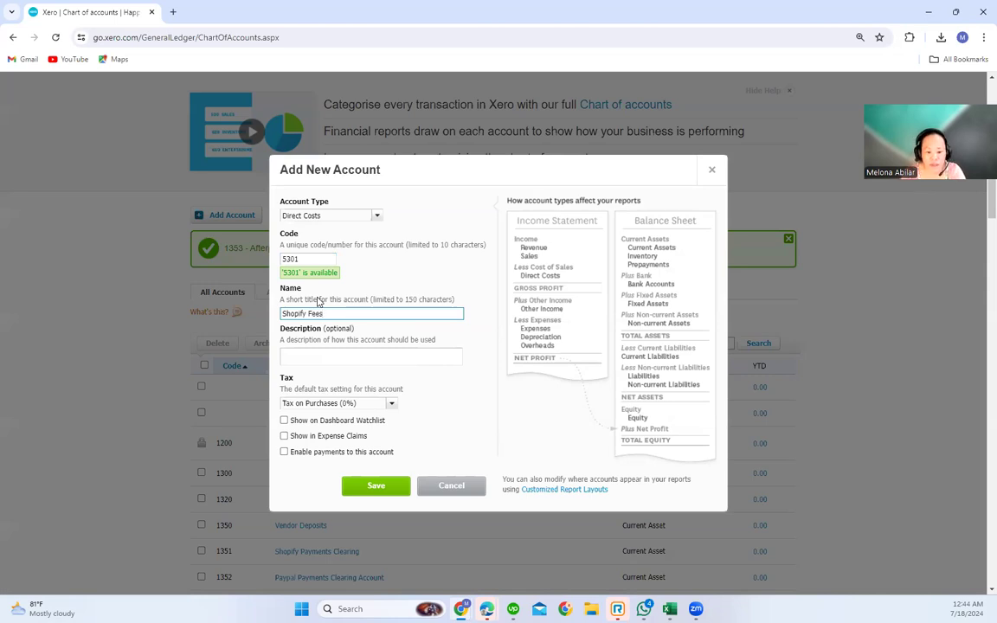
{"action": "left_click", "coordinate": [367, 492]}
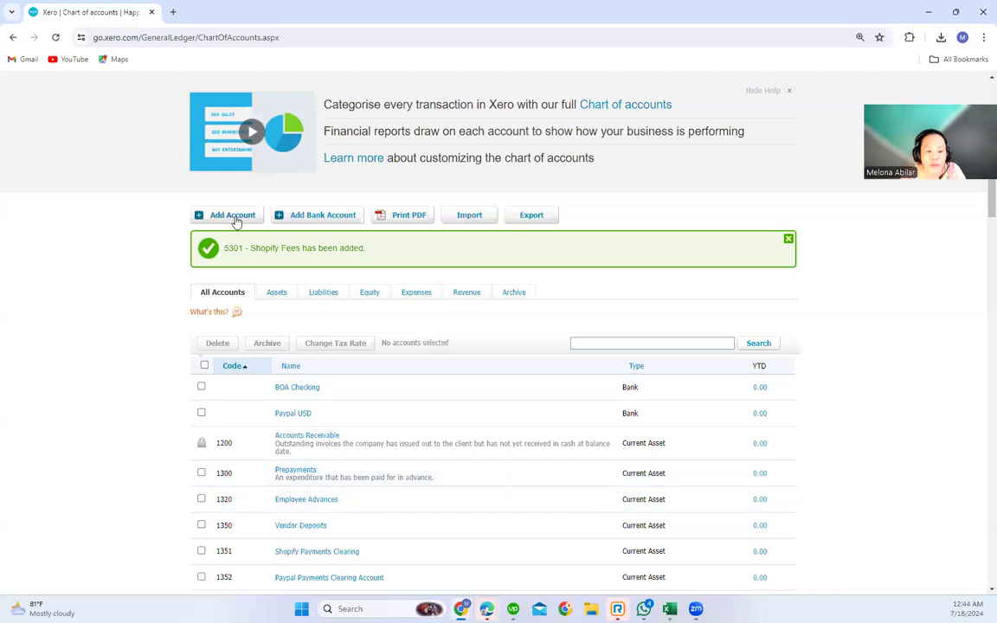
- Start another new account of type Direct Costs and give it the code 5302
{"action": "left_click", "coordinate": [231, 215]}
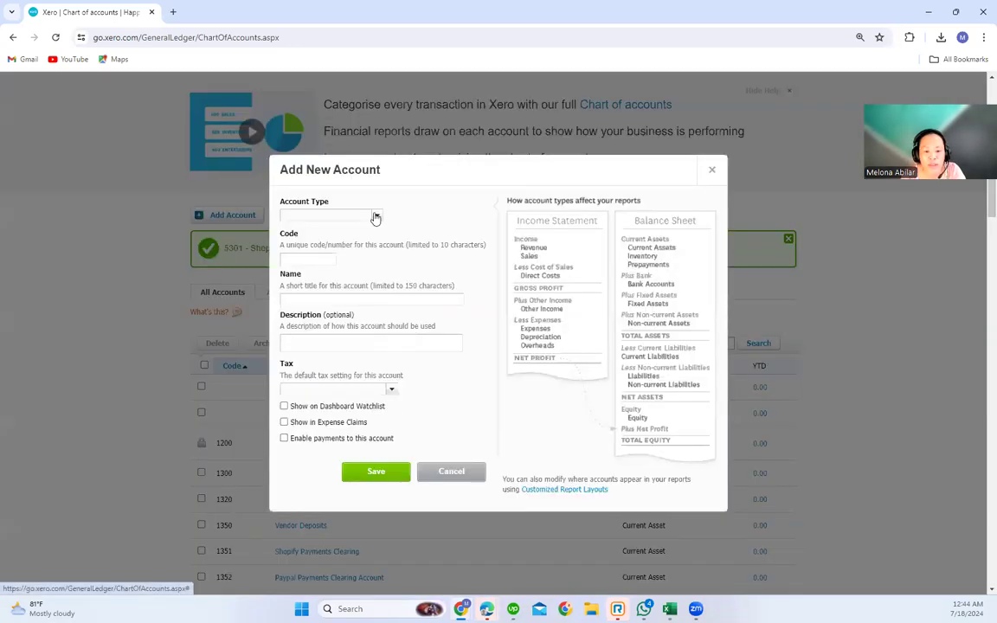
{"action": "left_click", "coordinate": [376, 218]}
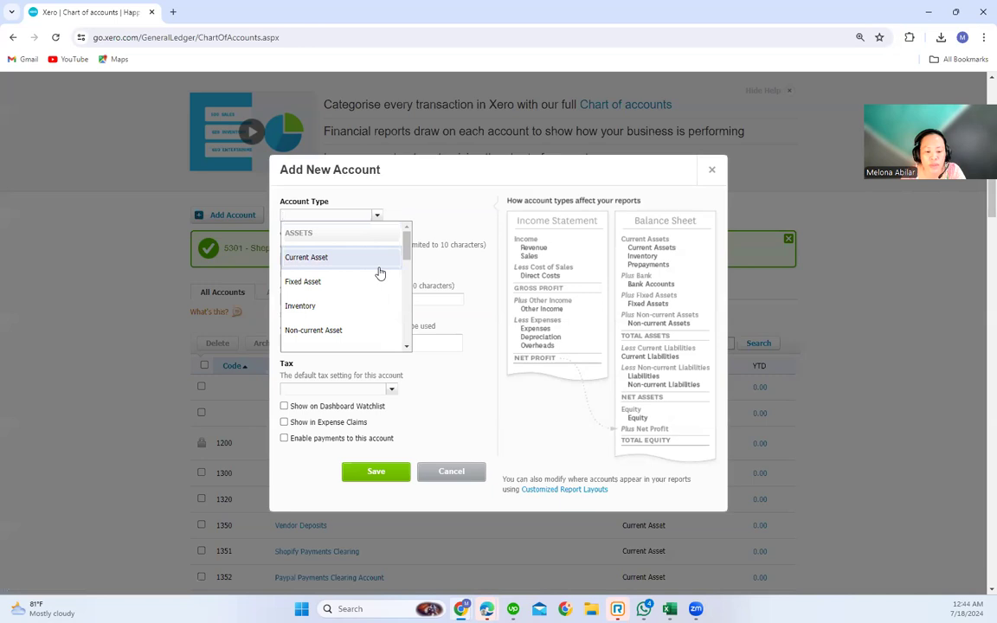
{"action": "scroll", "coordinate": [379, 273], "scroll_direction": "down", "scroll_amount": 5}
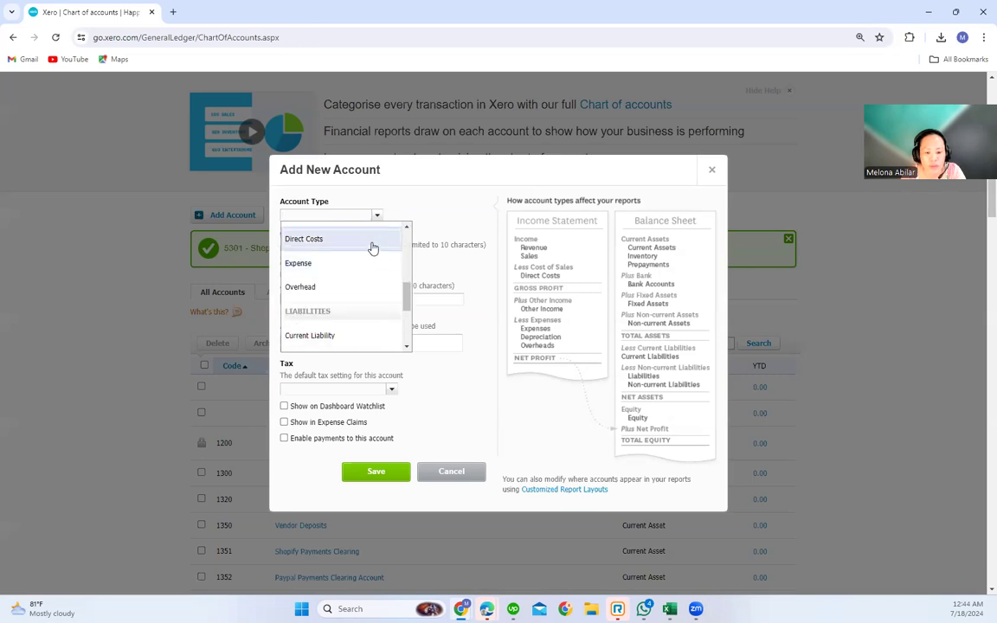
{"action": "left_click", "coordinate": [373, 246]}
{"action": "left_click", "coordinate": [301, 257]}
{"action": "type", "text": "5302"}
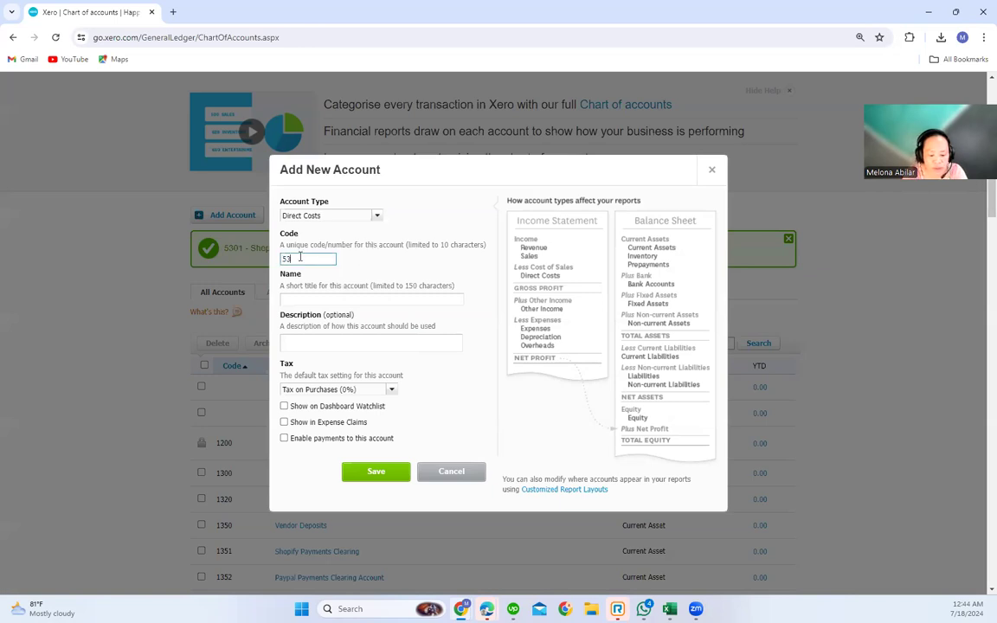
- Name the 5302 account "Shopify Shipping Fees" and save it
{"action": "left_click", "coordinate": [290, 299]}
{"action": "type", "text": "S"}
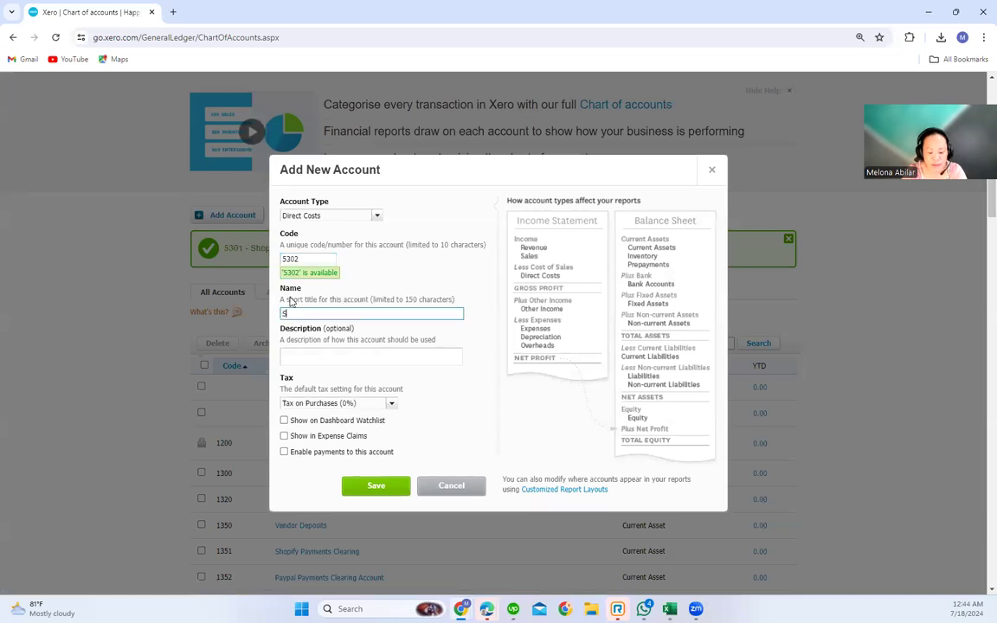
{"action": "type", "text": "hopify S"}
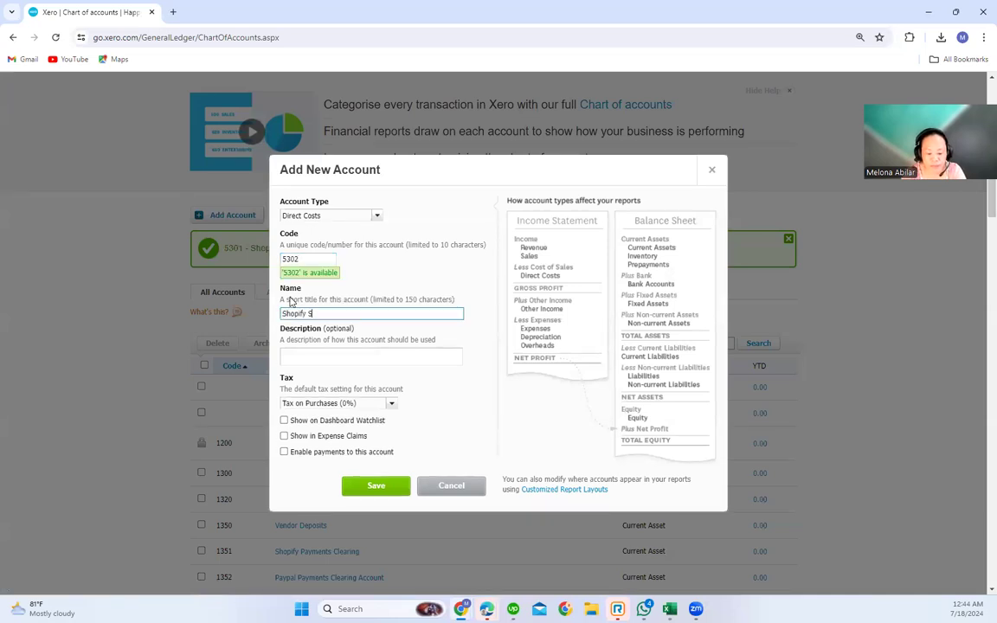
{"action": "type", "text": "hipping Fees"}
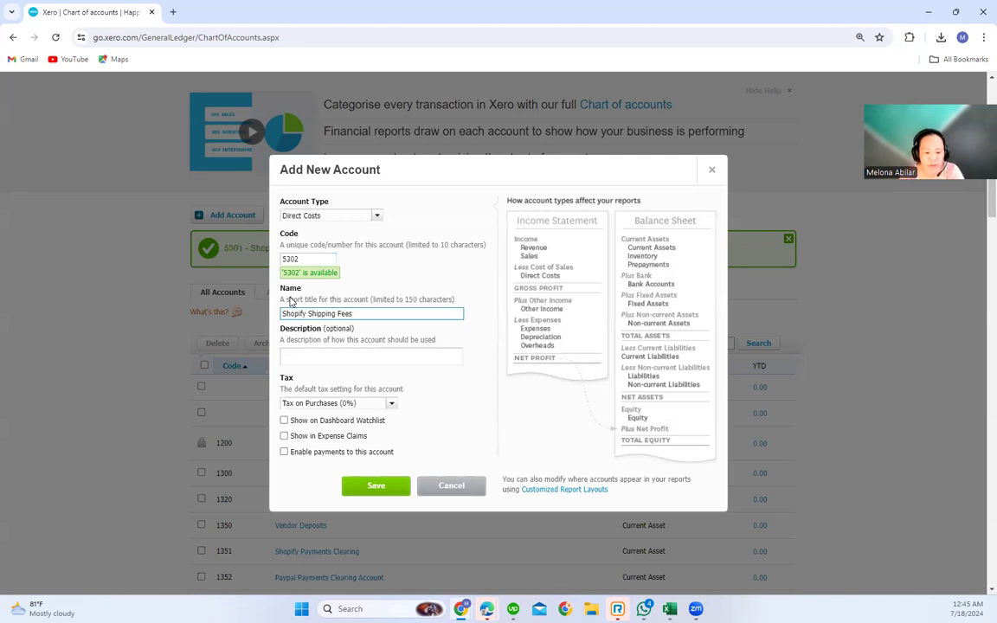
{"action": "left_click", "coordinate": [374, 488]}
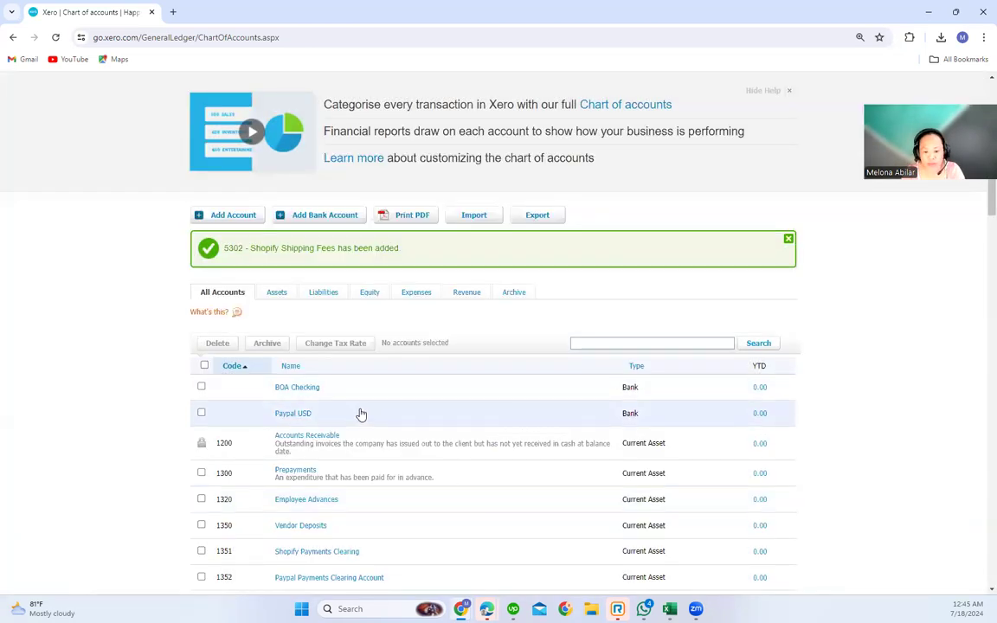
- Review the chart of accounts from the clearing accounts through the liabilities to the Shopify sales accounts
{"action": "scroll", "coordinate": [378, 400], "scroll_direction": "down", "scroll_amount": 2}
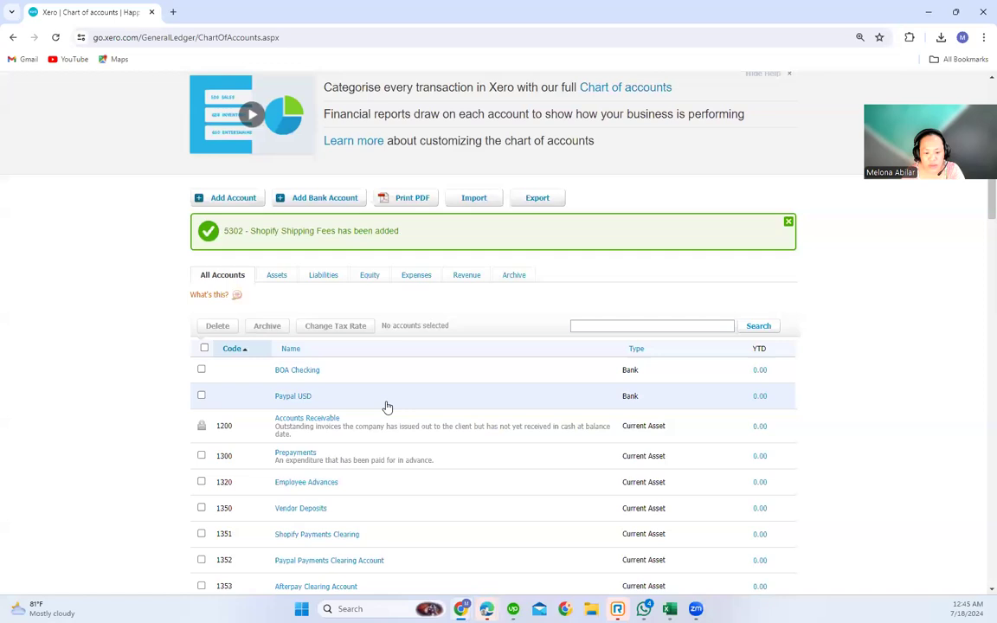
{"action": "scroll", "coordinate": [384, 410], "scroll_direction": "down", "scroll_amount": 4}
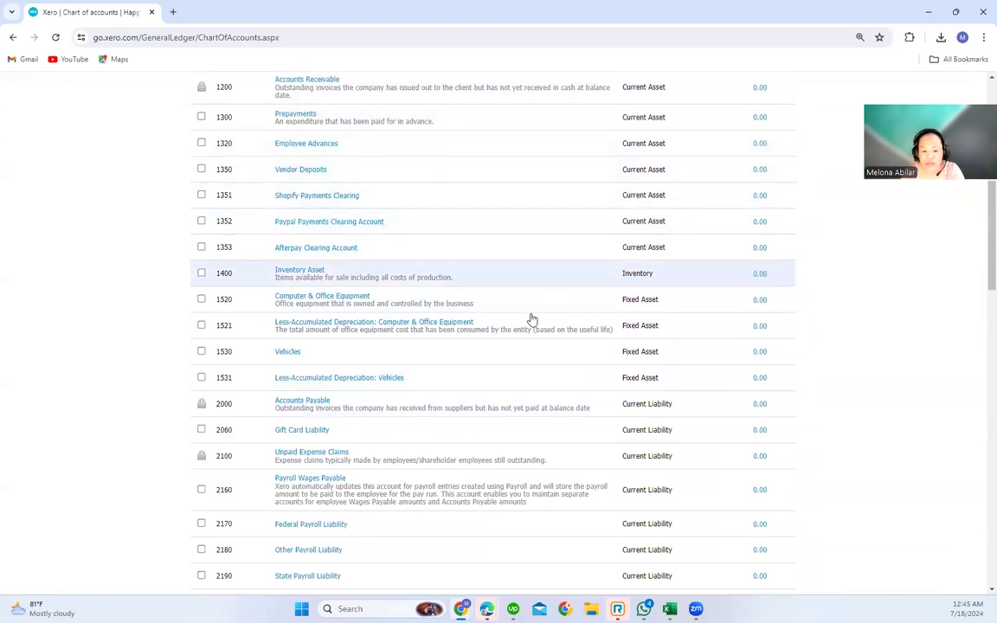
{"action": "scroll", "coordinate": [516, 402], "scroll_direction": "down", "scroll_amount": 2}
{"action": "scroll", "coordinate": [516, 404], "scroll_direction": "down", "scroll_amount": 2}
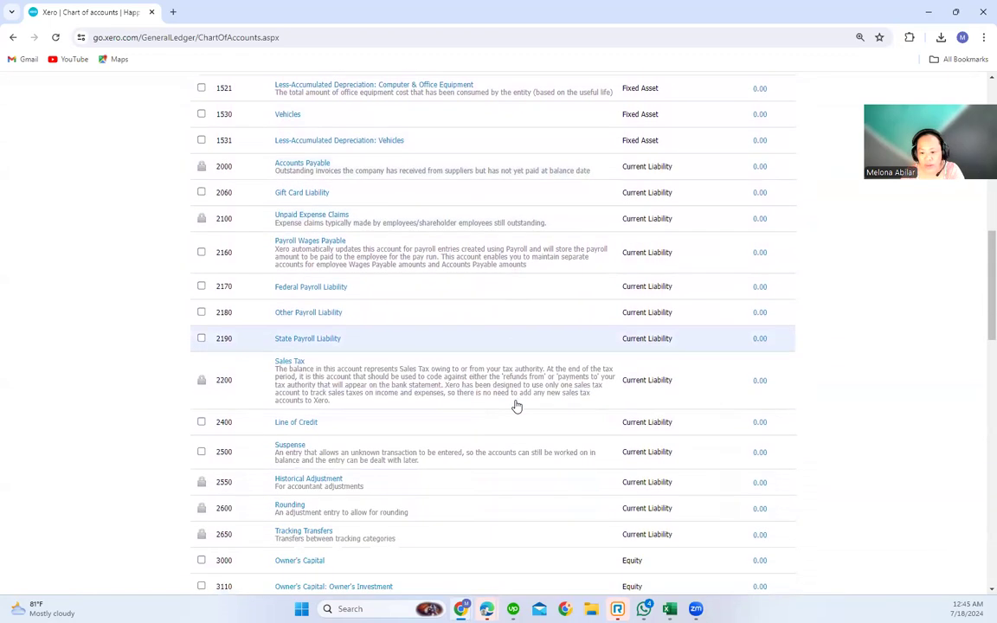
{"action": "scroll", "coordinate": [516, 406], "scroll_direction": "down", "scroll_amount": 2}
{"action": "scroll", "coordinate": [516, 407], "scroll_direction": "down", "scroll_amount": 6}
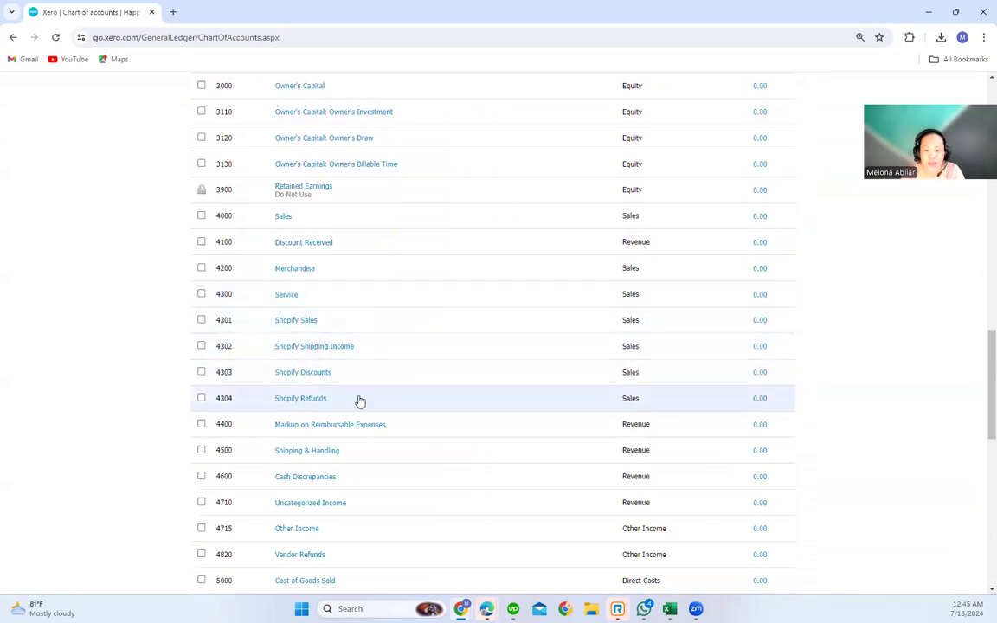
{"action": "scroll", "coordinate": [375, 400], "scroll_direction": "up", "scroll_amount": 20}
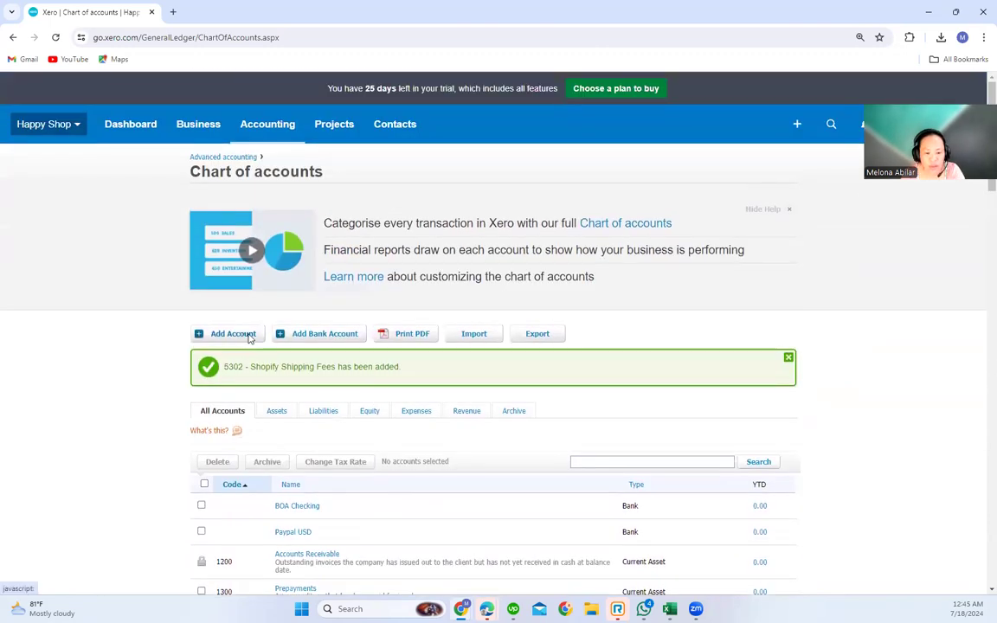
- Start another new account in the chart of accounts and set its type to Current Liability
{"action": "left_click", "coordinate": [250, 336]}
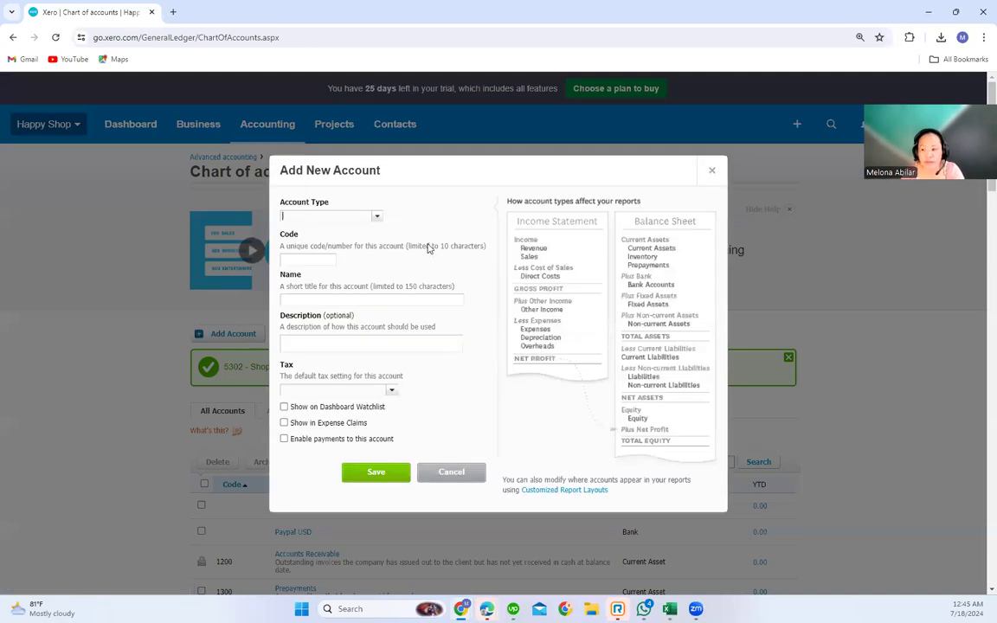
{"action": "left_click", "coordinate": [378, 218]}
{"action": "scroll", "coordinate": [384, 275], "scroll_direction": "down", "scroll_amount": 1}
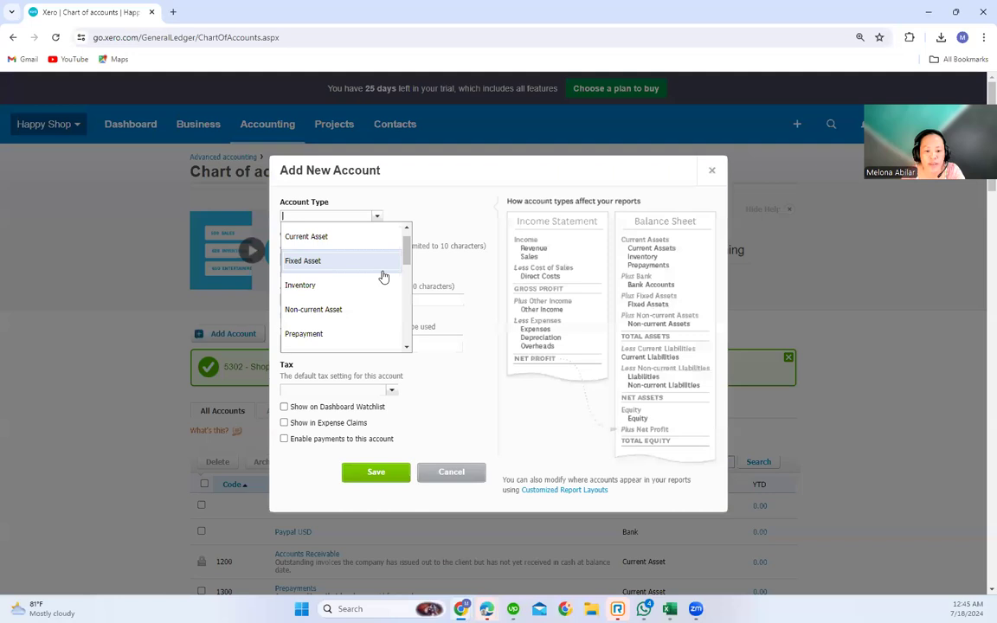
{"action": "scroll", "coordinate": [383, 275], "scroll_direction": "down", "scroll_amount": 2}
{"action": "scroll", "coordinate": [383, 276], "scroll_direction": "up", "scroll_amount": 3}
{"action": "scroll", "coordinate": [384, 276], "scroll_direction": "down", "scroll_amount": 1}
{"action": "scroll", "coordinate": [384, 276], "scroll_direction": "down", "scroll_amount": 10}
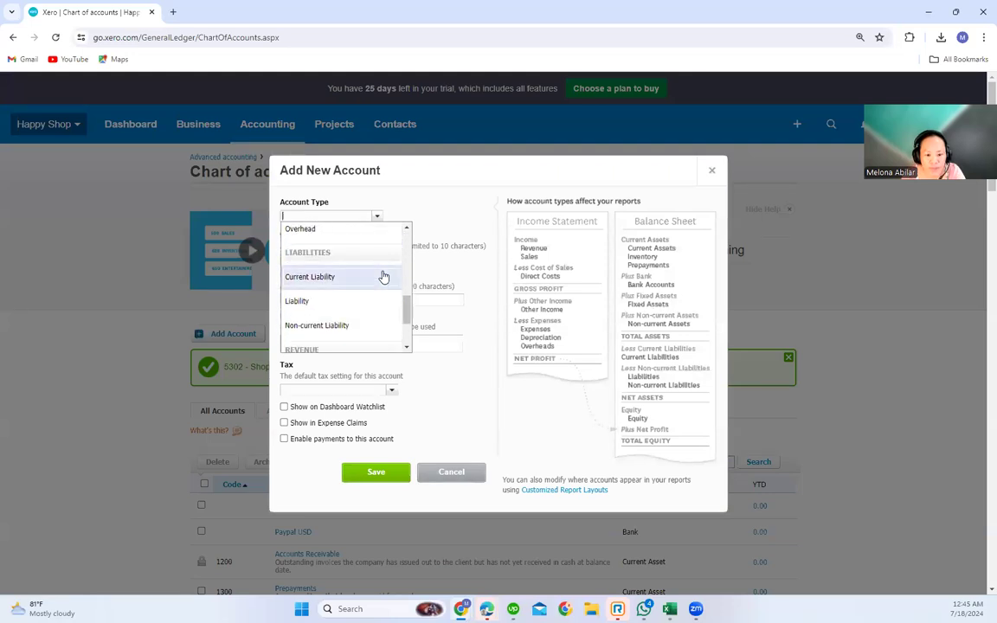
{"action": "left_click", "coordinate": [384, 276]}
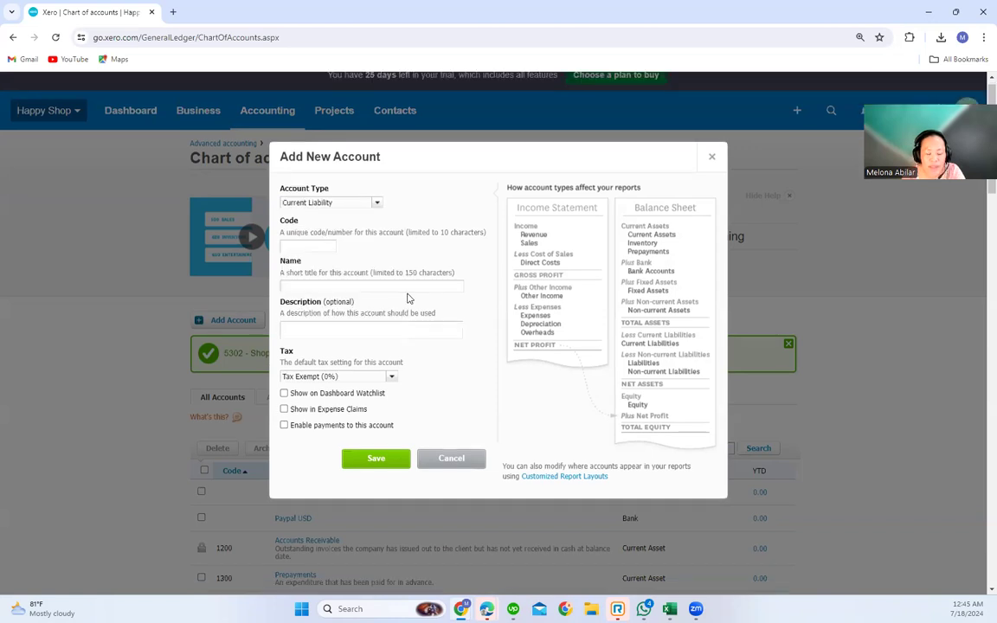
- Check the existing current liability codes in the chart of accounts and give the new account the code 2191
{"action": "scroll", "coordinate": [416, 338], "scroll_direction": "down", "scroll_amount": 6}
{"action": "scroll", "coordinate": [411, 346], "scroll_direction": "down", "scroll_amount": 2}
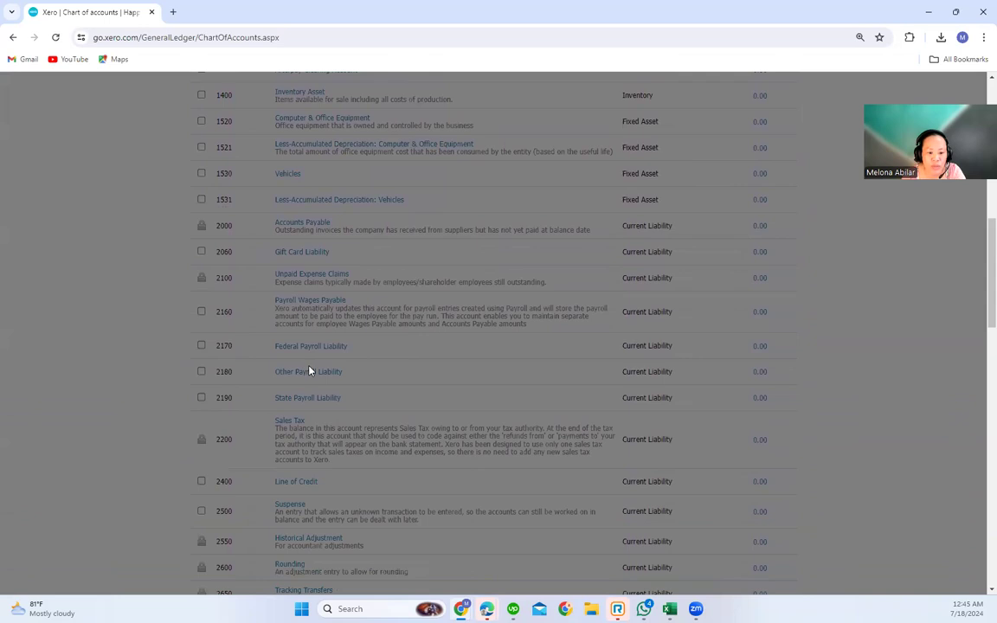
{"action": "scroll", "coordinate": [311, 346], "scroll_direction": "up", "scroll_amount": 8}
{"action": "scroll", "coordinate": [311, 332], "scroll_direction": "up", "scroll_amount": 1}
{"action": "left_click", "coordinate": [300, 260]}
{"action": "type", "text": "2191"}
{"action": "key", "text": "Tab"}
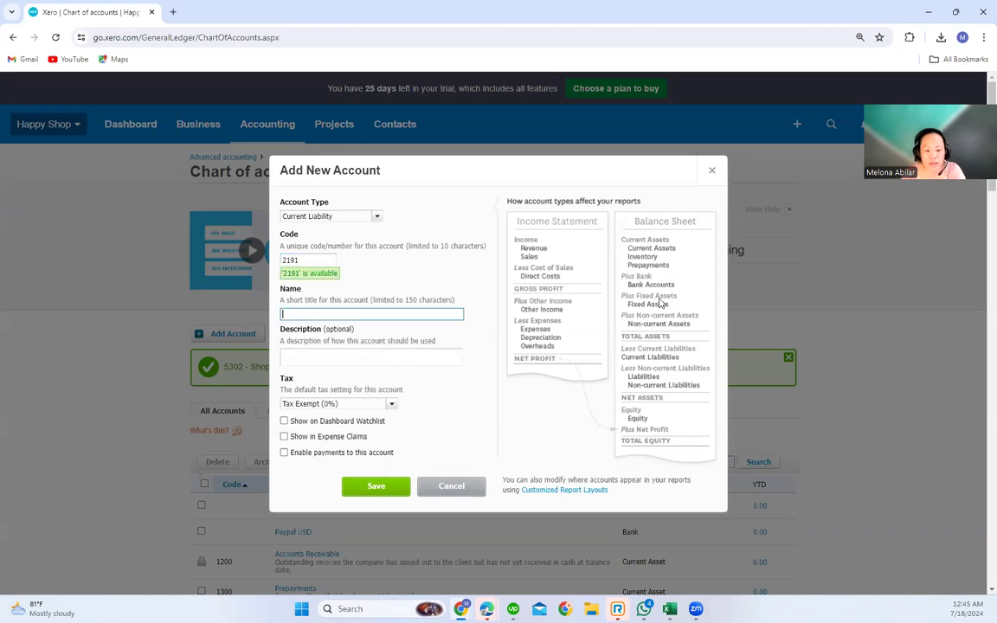
- Name the 2191 account "Shopify Gift Card Liability" and save it
{"action": "type", "text": "Sho"}
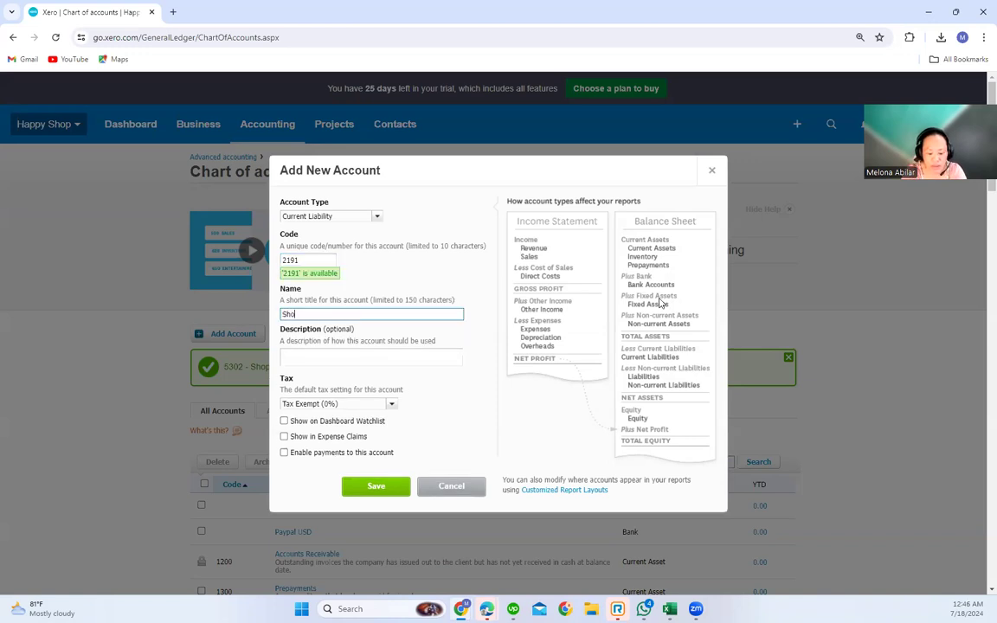
{"action": "type", "text": "pify Gift"}
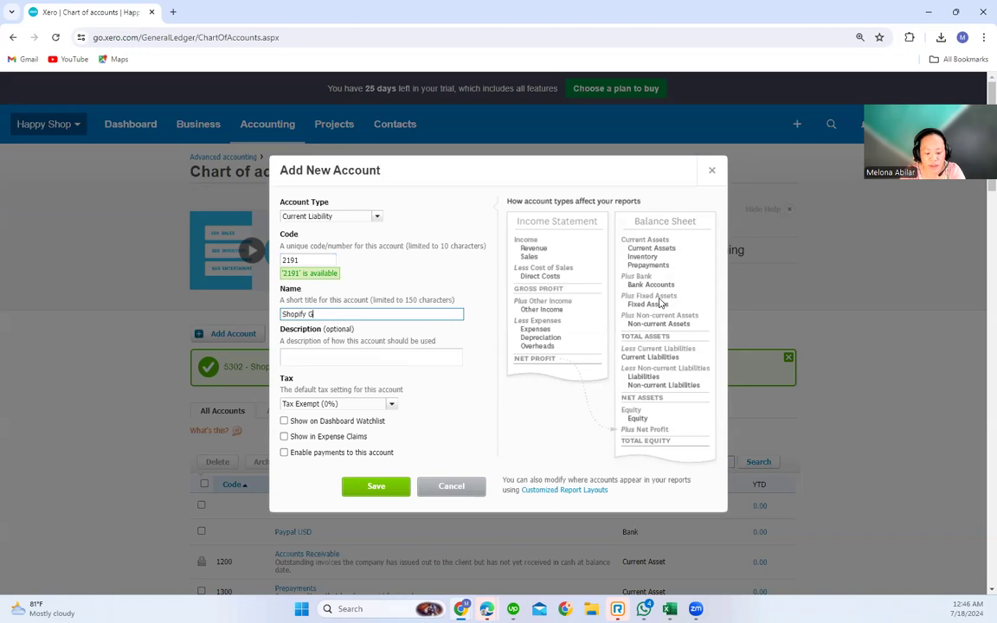
{"action": "type", "text": "a"}
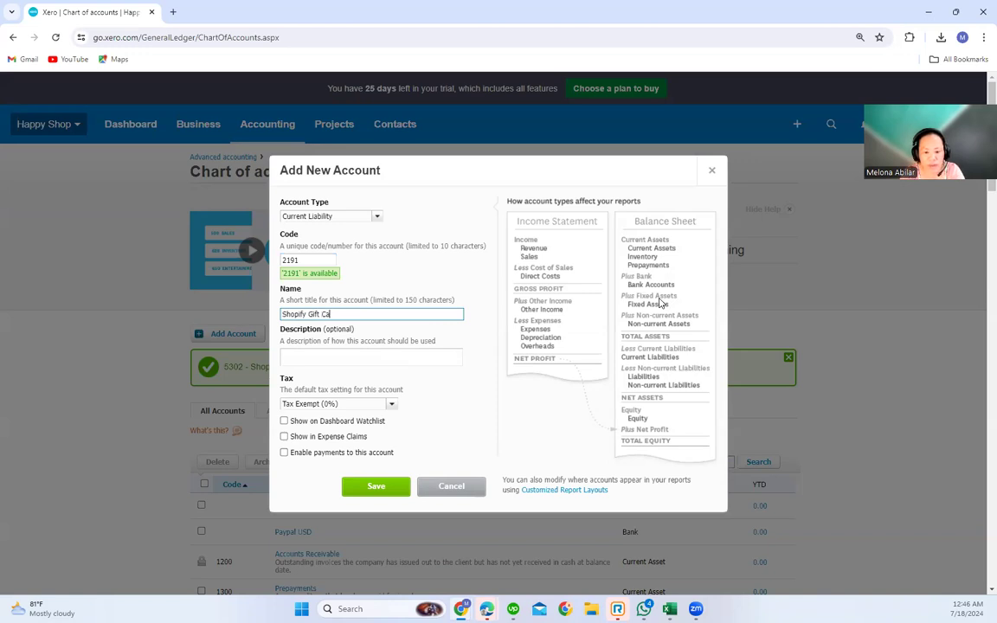
{"action": "type", "text": "rd Liabi"}
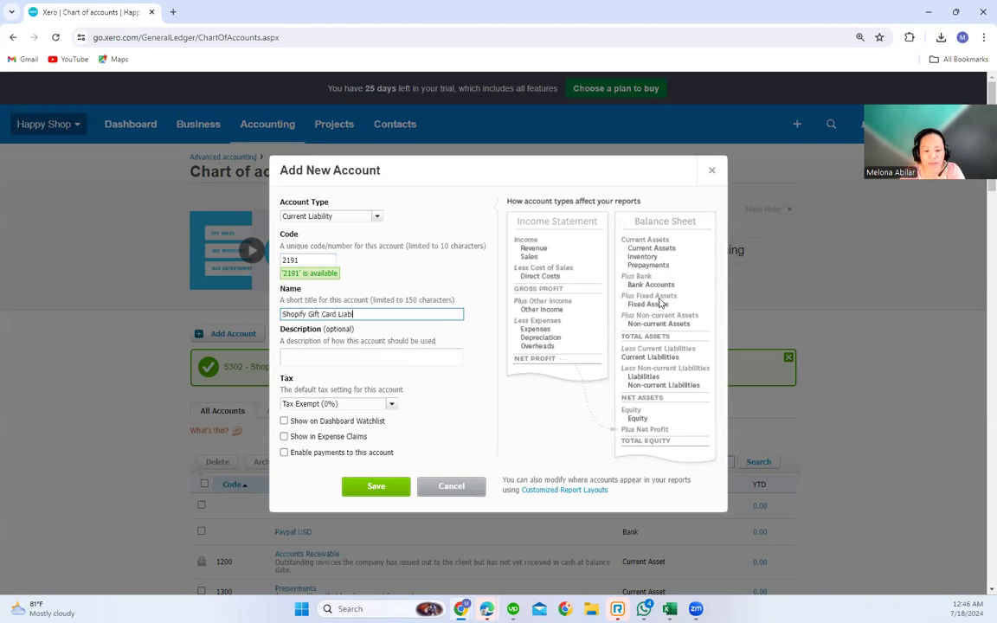
{"action": "type", "text": "lity"}
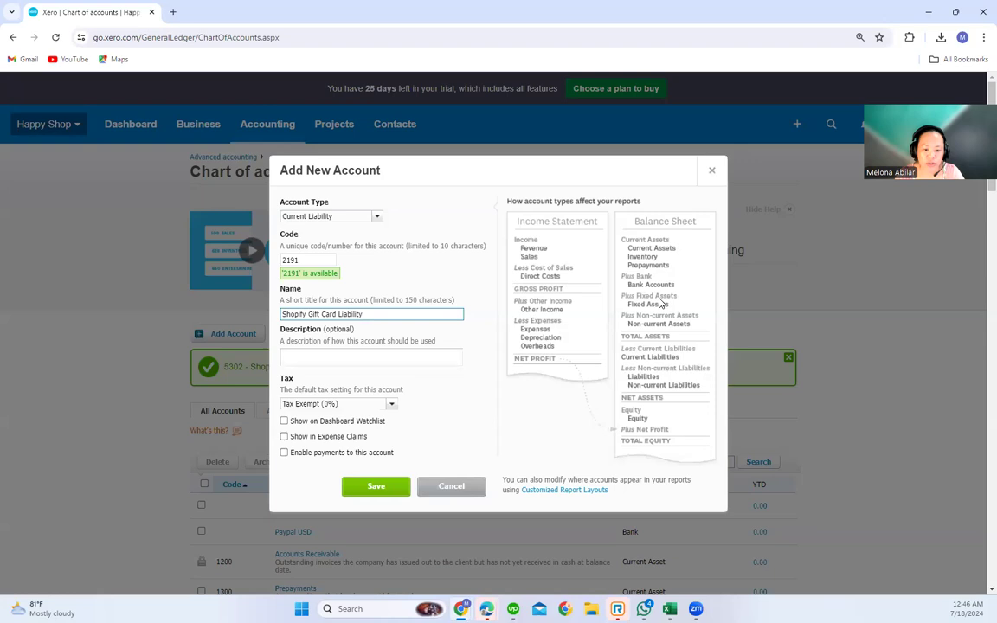
{"action": "left_click", "coordinate": [389, 487]}
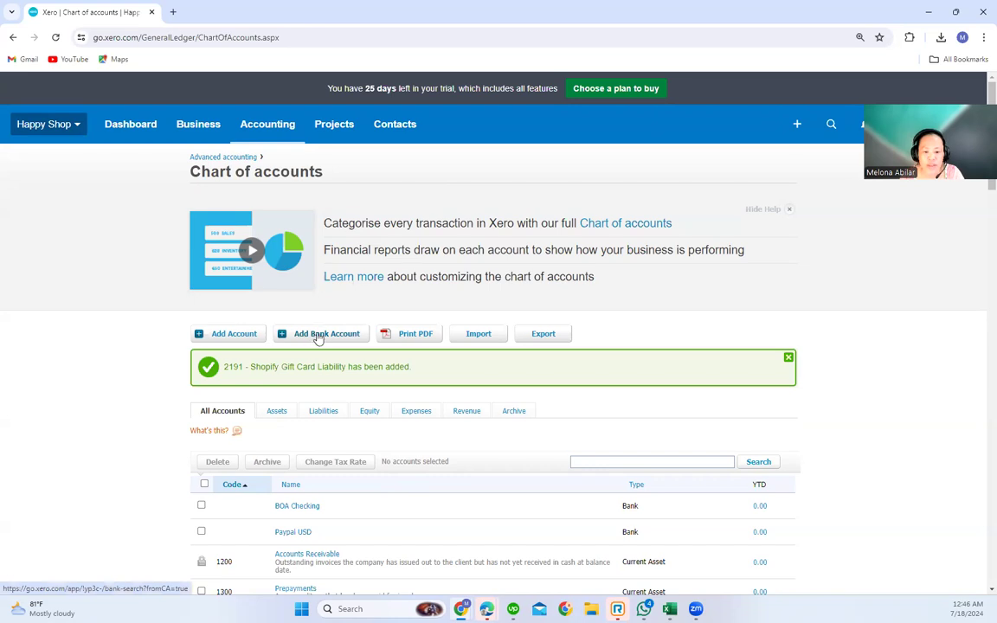
- Open the import page for the chart of accounts
{"action": "left_click", "coordinate": [478, 335]}
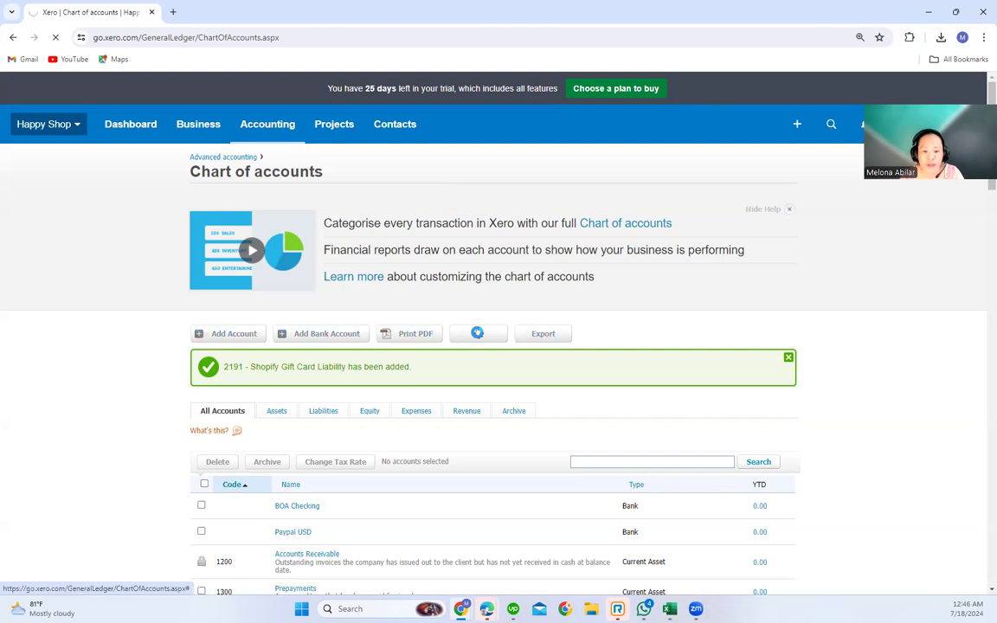